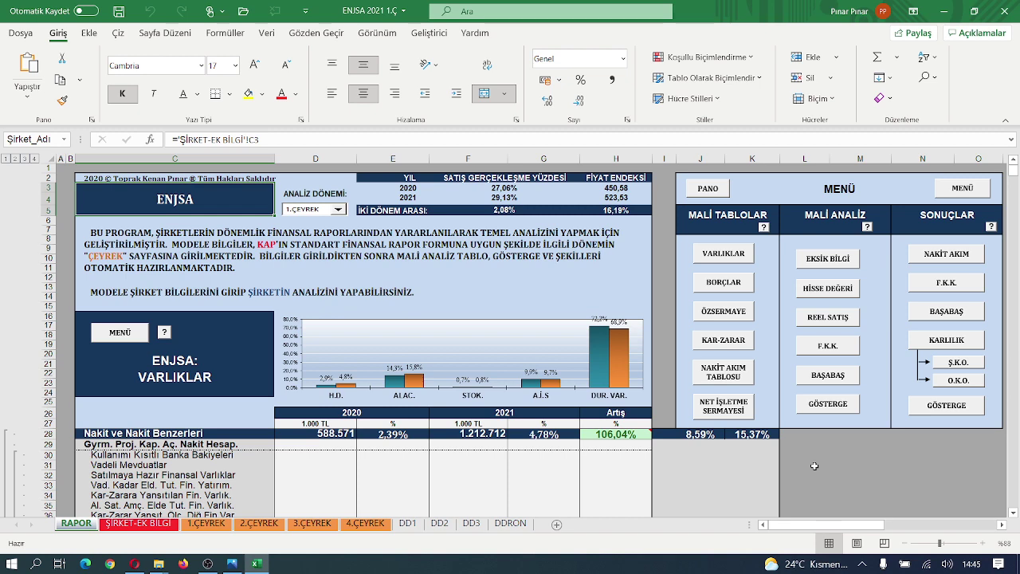
Examine the VARLIKLAR chart and the cash, financial investment and trade receivable rows of the RAPOR sheet.
key("F2")
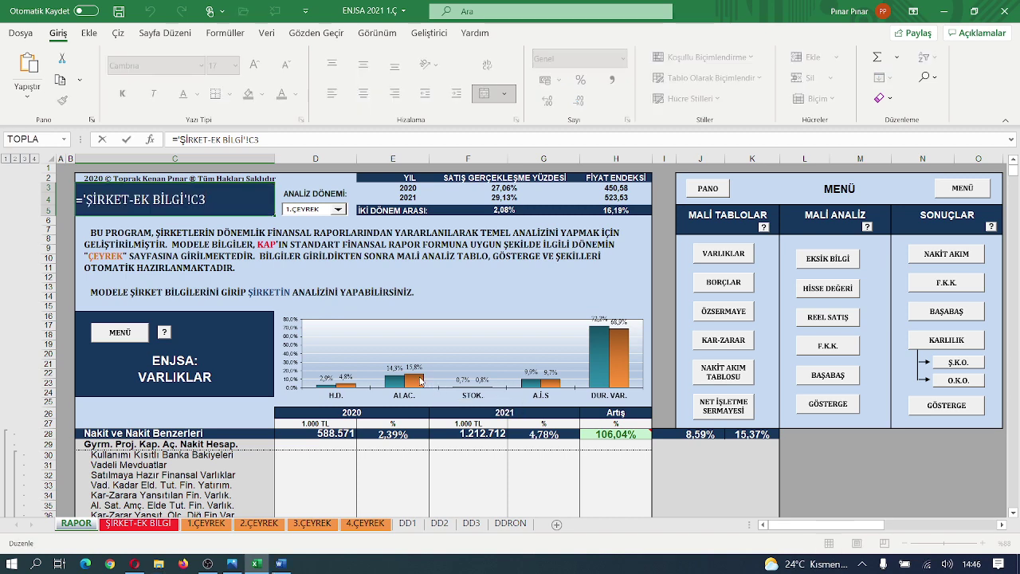
key("Escape")
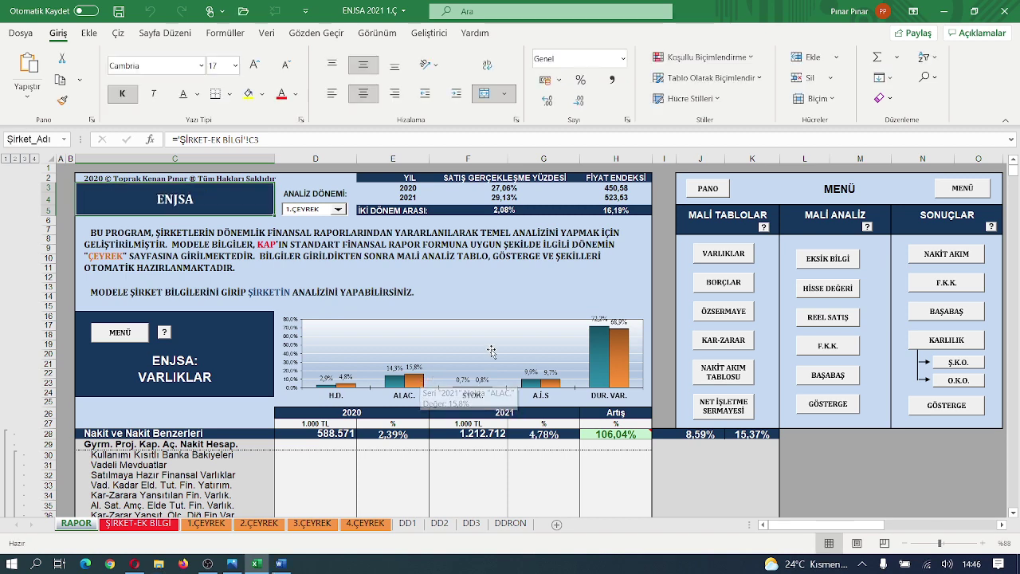
scroll(526, 341, "down", 1)
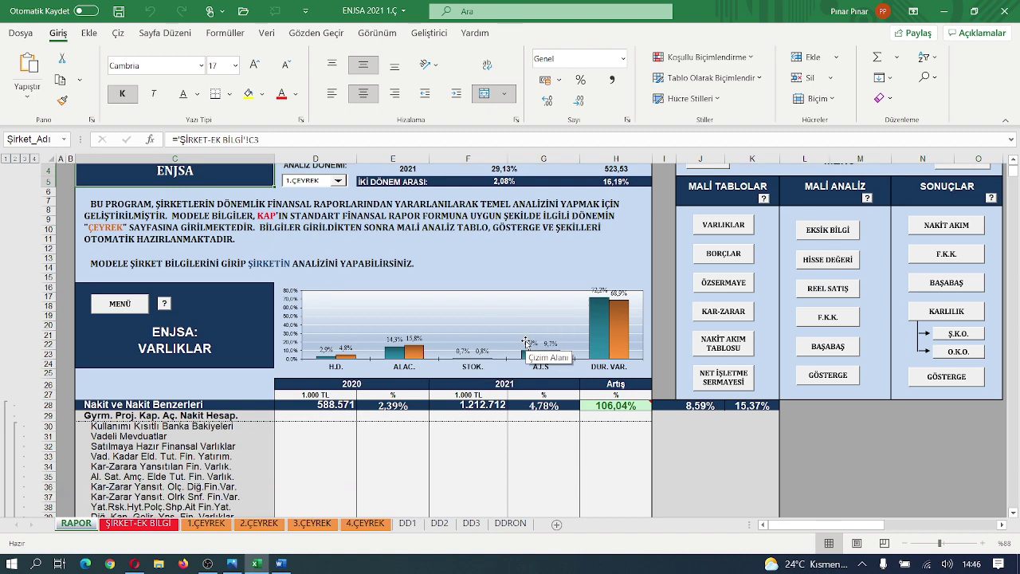
scroll(526, 341, "down", 1)
scroll(526, 342, "down", 1)
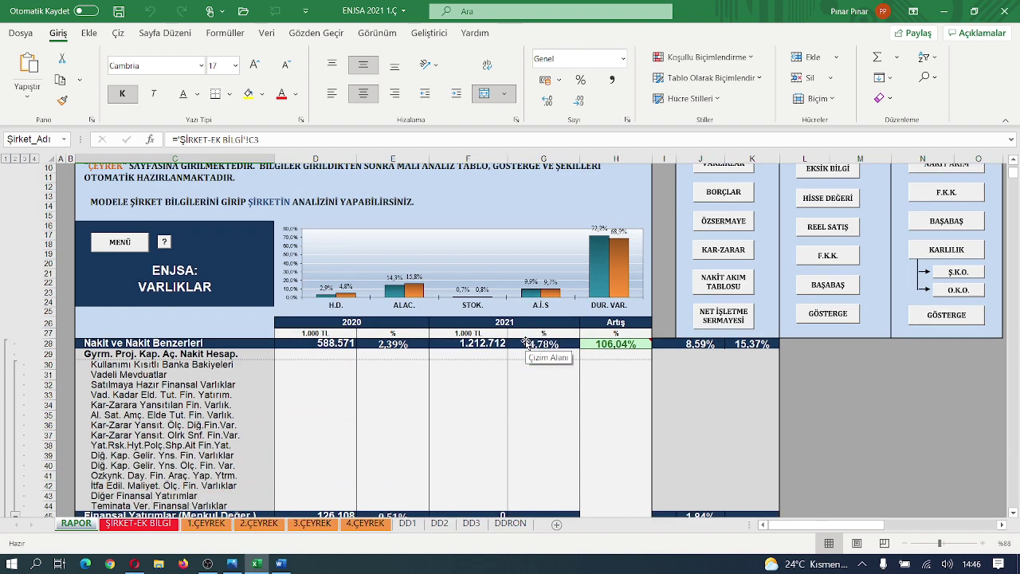
scroll(525, 342, "down", 1)
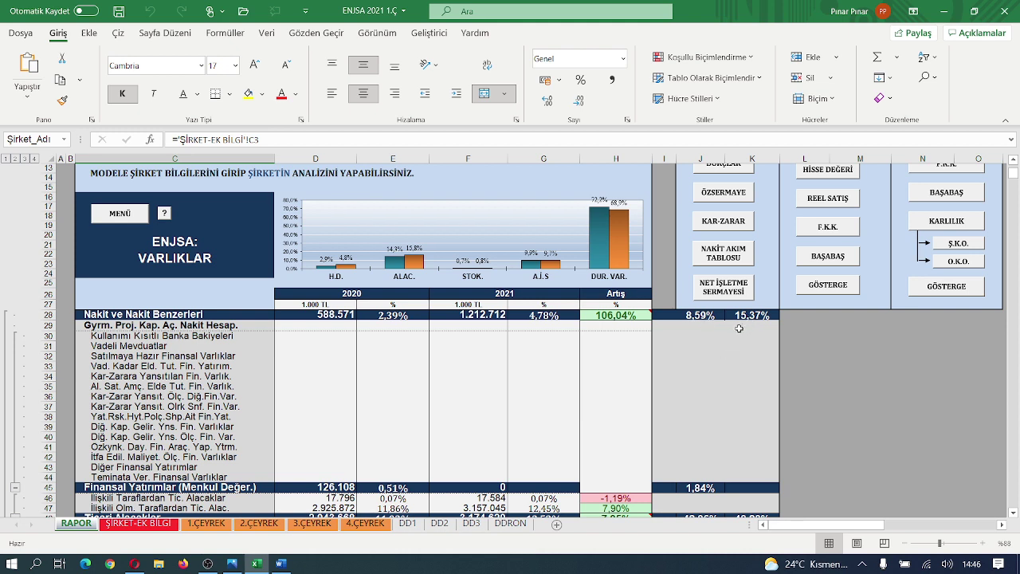
scroll(739, 329, "down", 5)
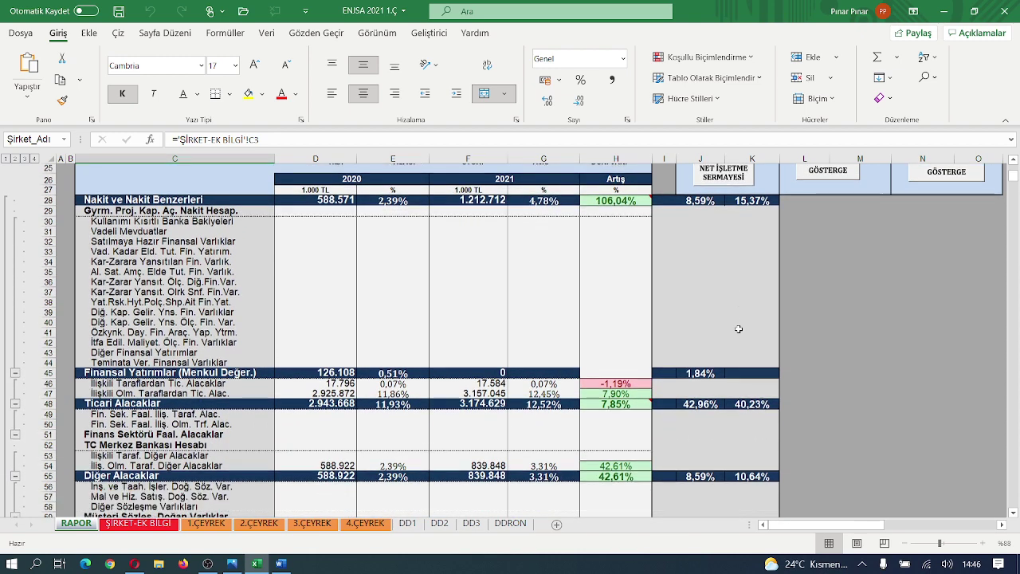
scroll(739, 329, "down", 2)
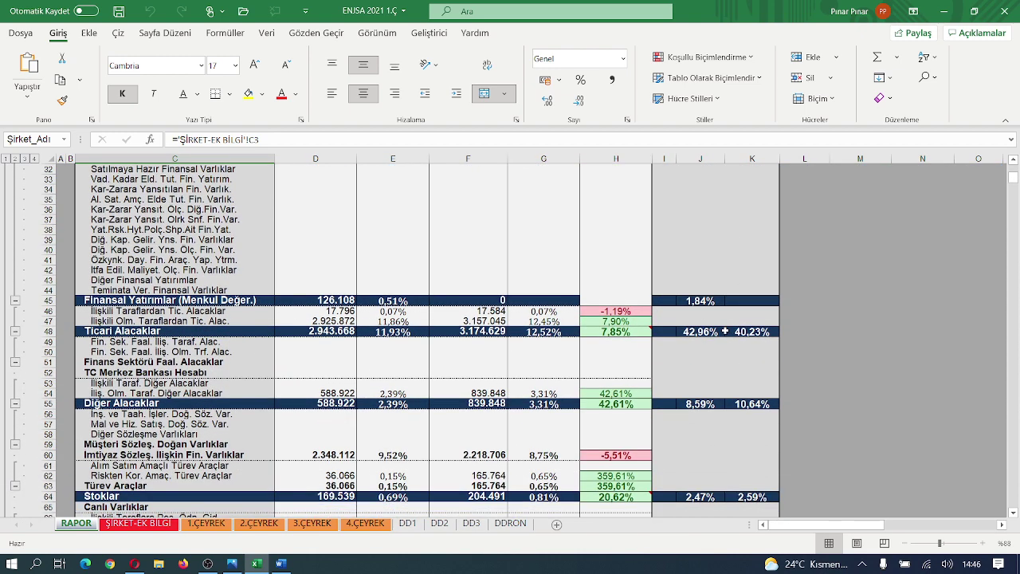
scroll(726, 330, "down", 2)
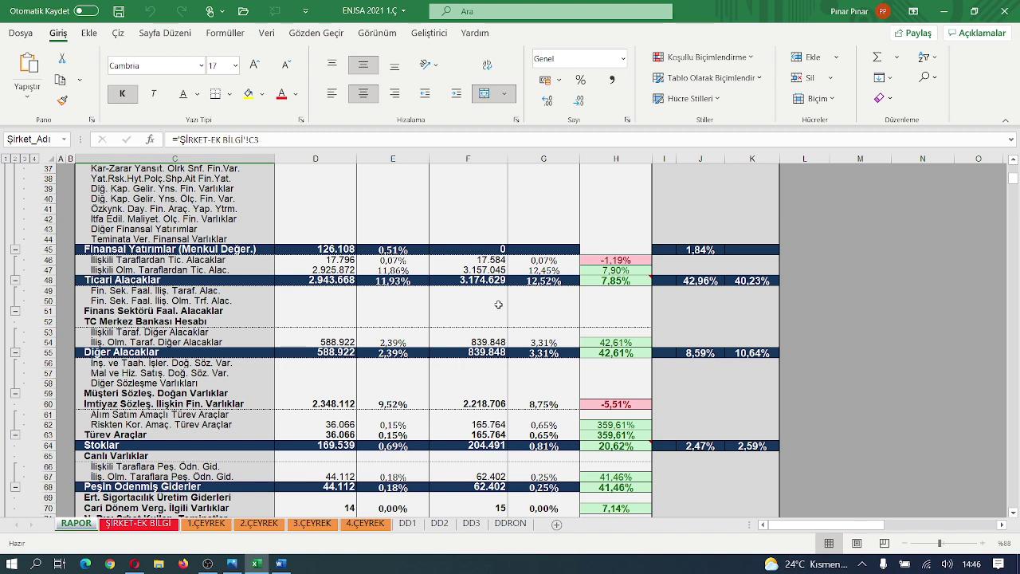
Review the 2020–2021 changes and share ratios from Ticari Alacaklar through TOPLAM DÖNEN VARLIKLAR, including the note on its ratio.
mouse_move(618, 282)
scroll(738, 314, "down", 1)
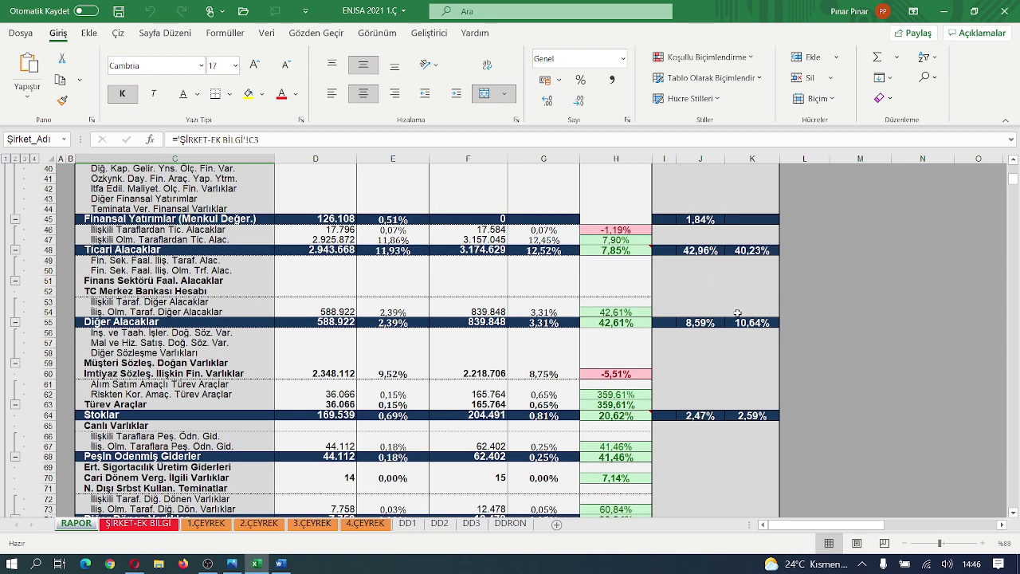
scroll(737, 314, "down", 1)
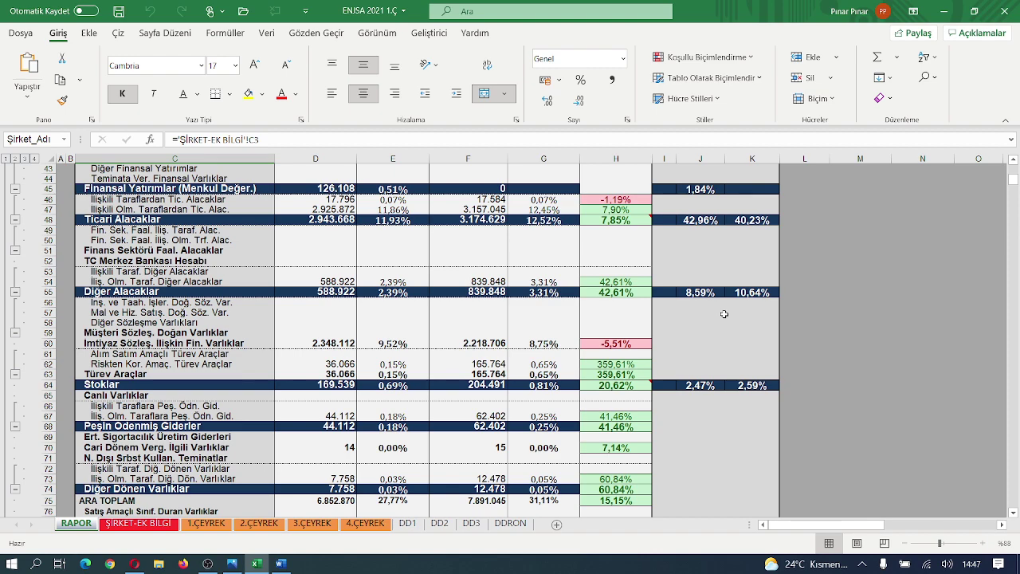
scroll(724, 314, "down", 3)
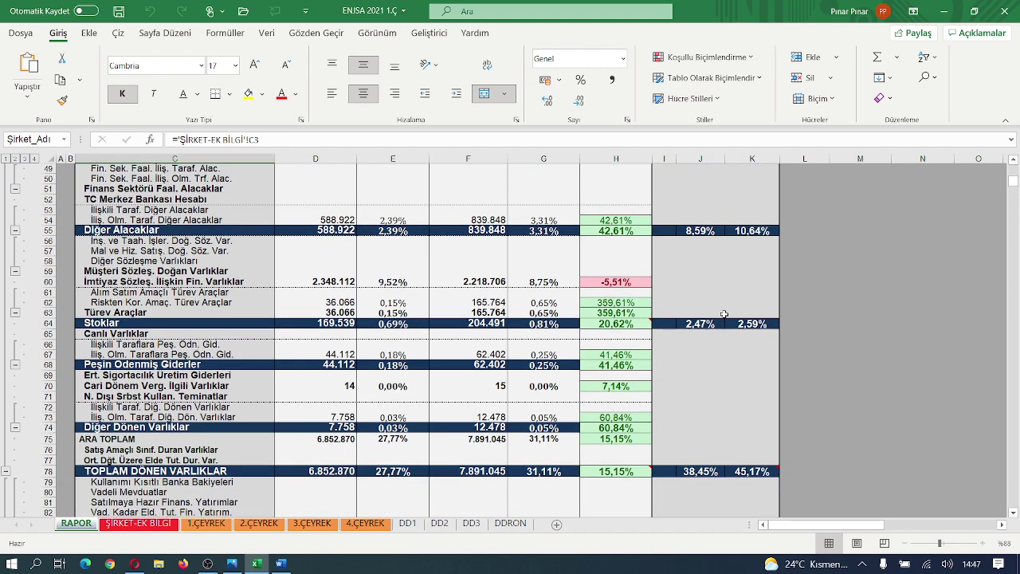
scroll(724, 314, "down", 2)
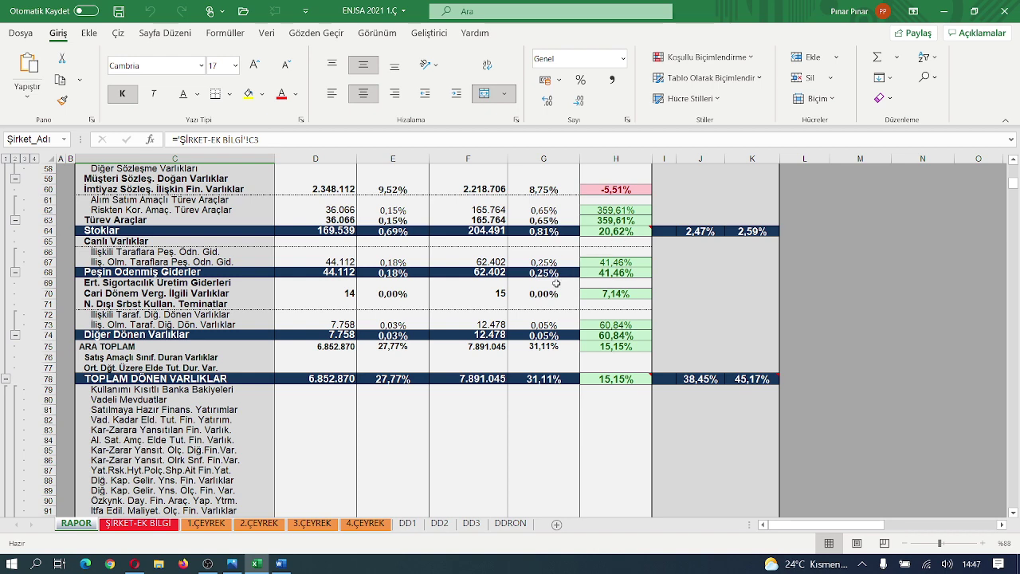
scroll(547, 293, "down", 3)
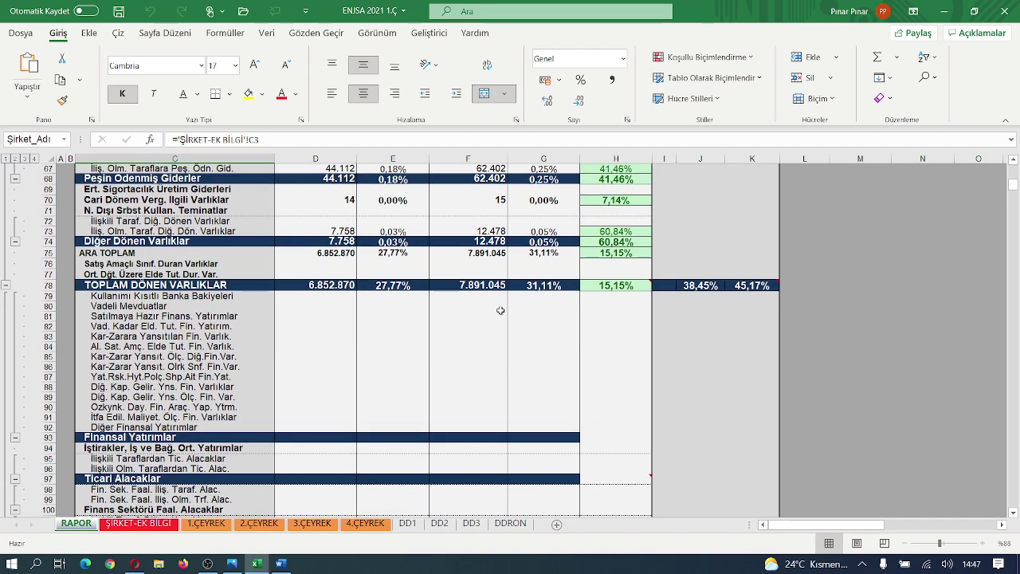
scroll(501, 310, "down", 1)
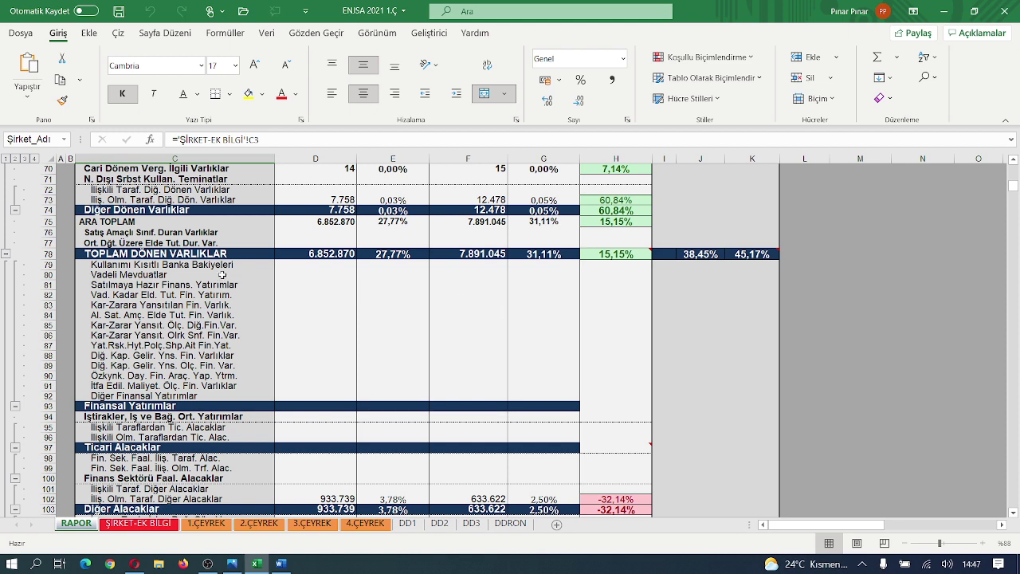
left_click(166, 254)
mouse_move(744, 256)
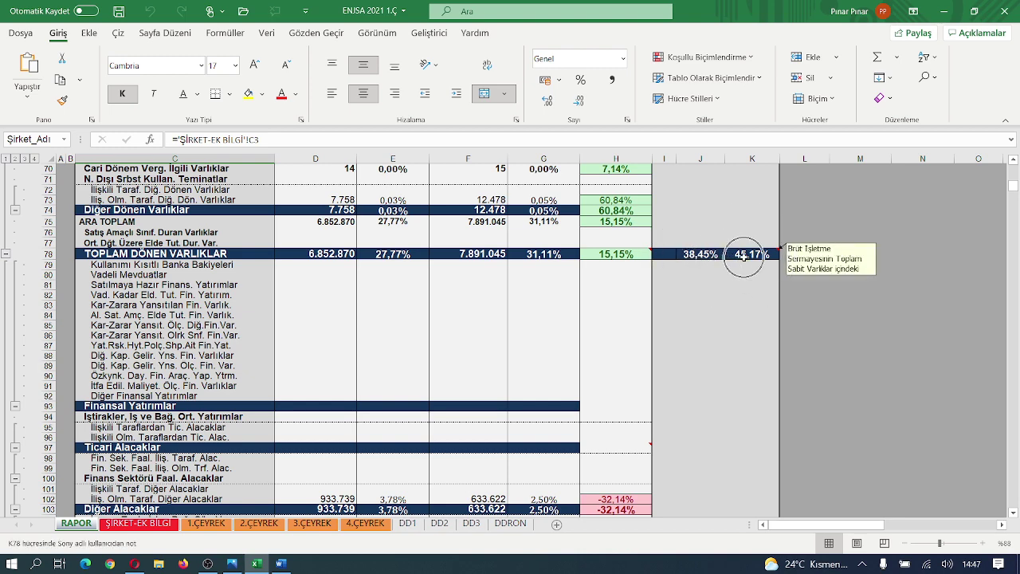
Review the non-current asset rows, including Maddi Duran Varlıklar, through TOPLAM AKTİFLER and İKTİSADİ VARLIK ARTIŞ/AZALIŞ.
scroll(623, 300, "down", 3)
scroll(624, 300, "down", 5)
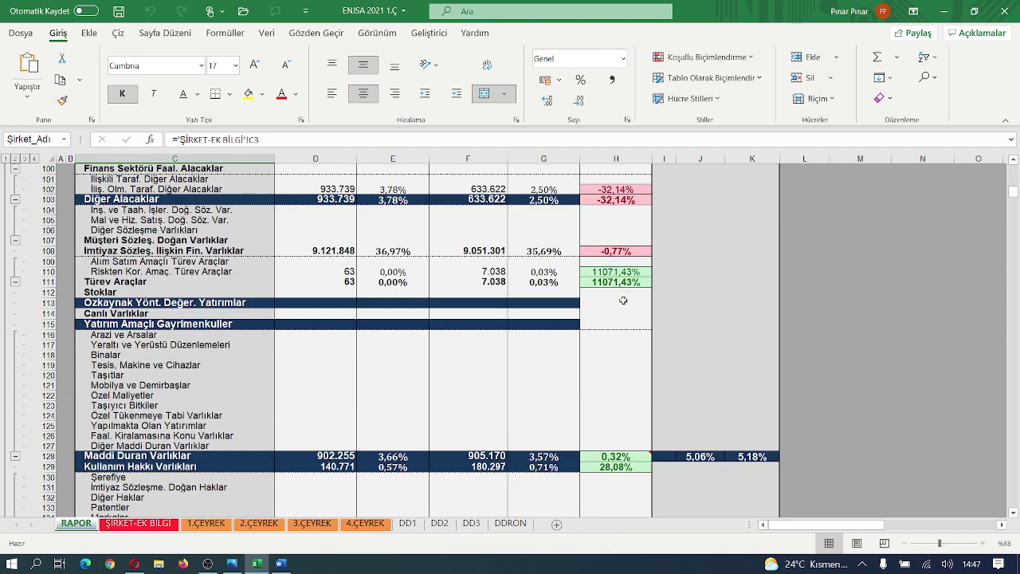
scroll(624, 299, "down", 4)
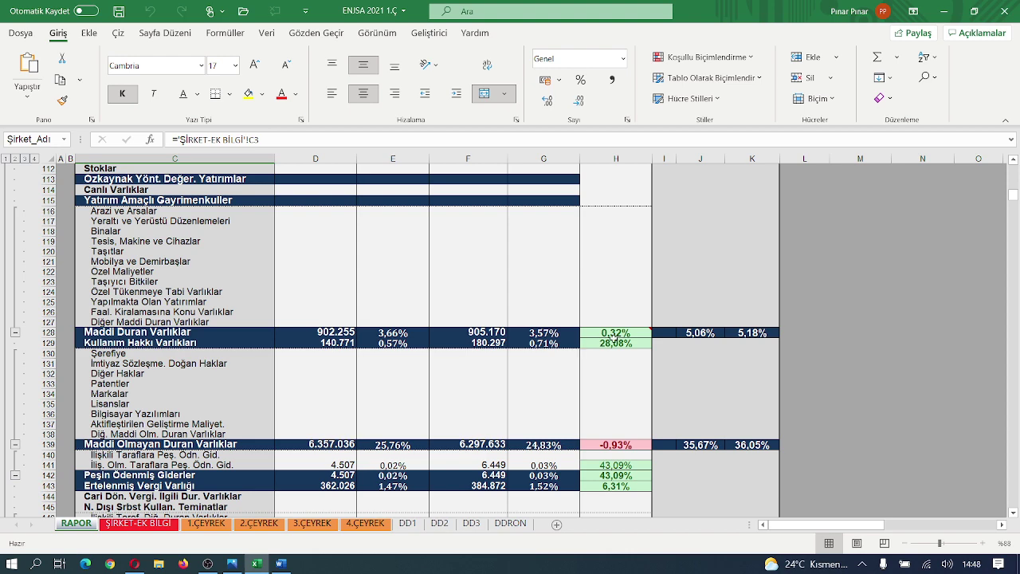
mouse_move(626, 336)
scroll(700, 379, "down", 1)
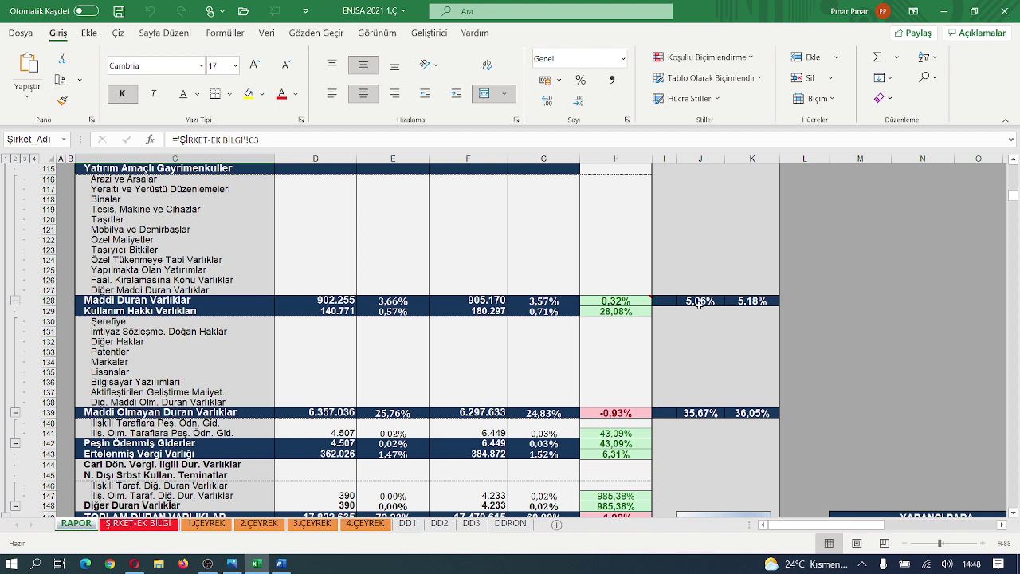
left_click(750, 304)
scroll(707, 334, "down", 3)
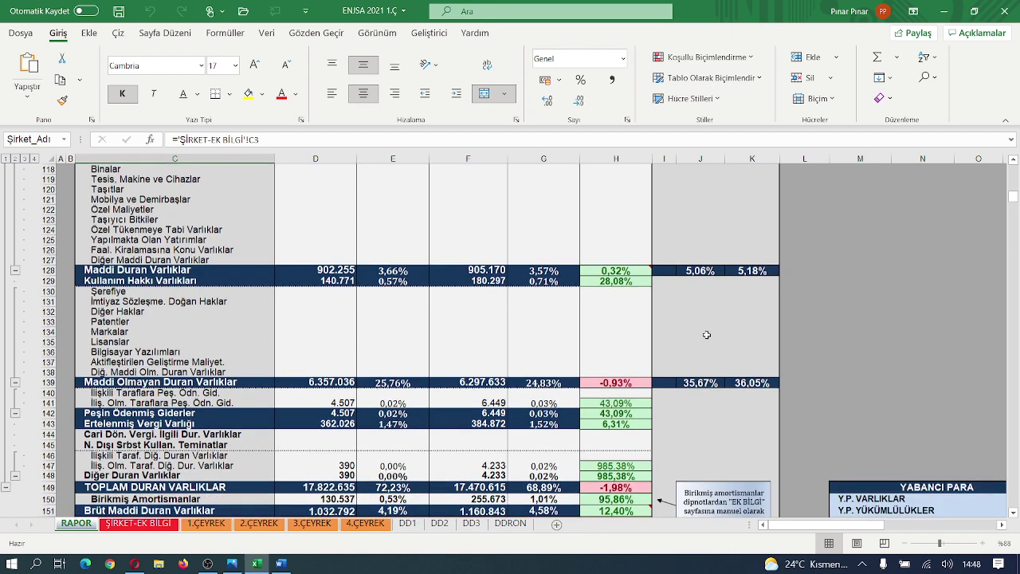
scroll(708, 333, "down", 3)
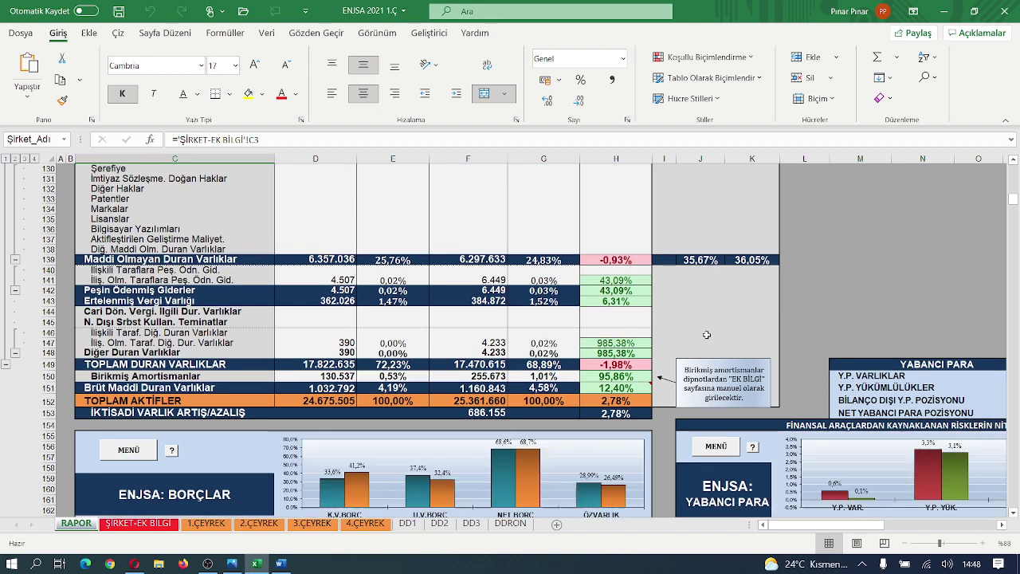
scroll(707, 334, "down", 1)
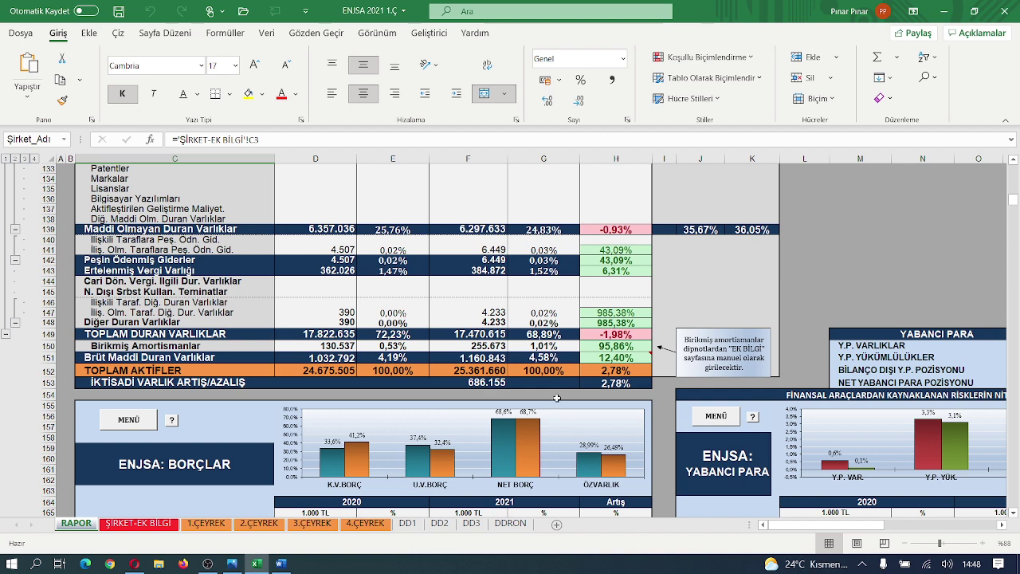
scroll(557, 397, "down", 1)
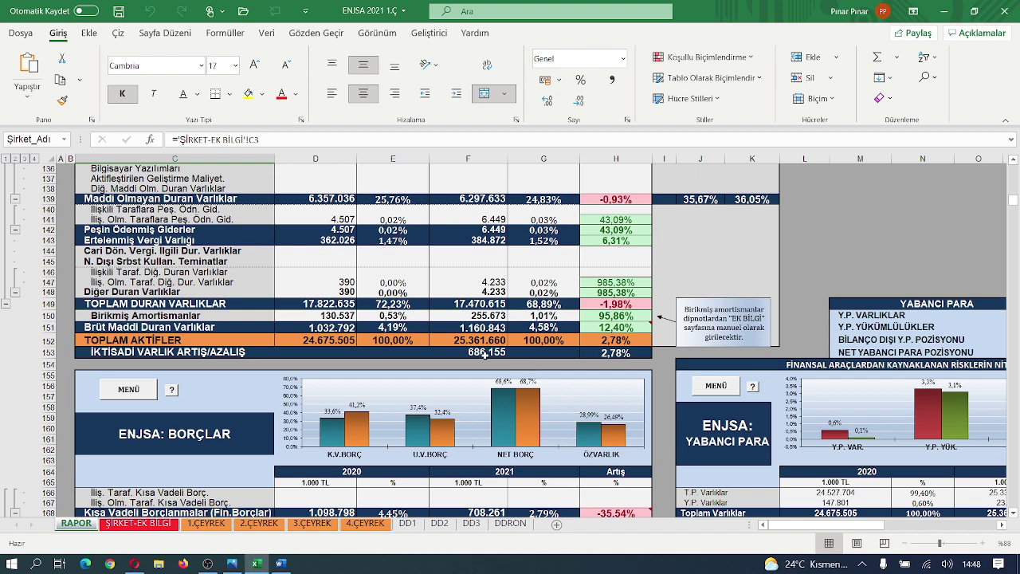
Examine the BORÇLAR section's debt and equity chart and its short-term liability rows for 2020 and 2021.
scroll(596, 375, "down", 5)
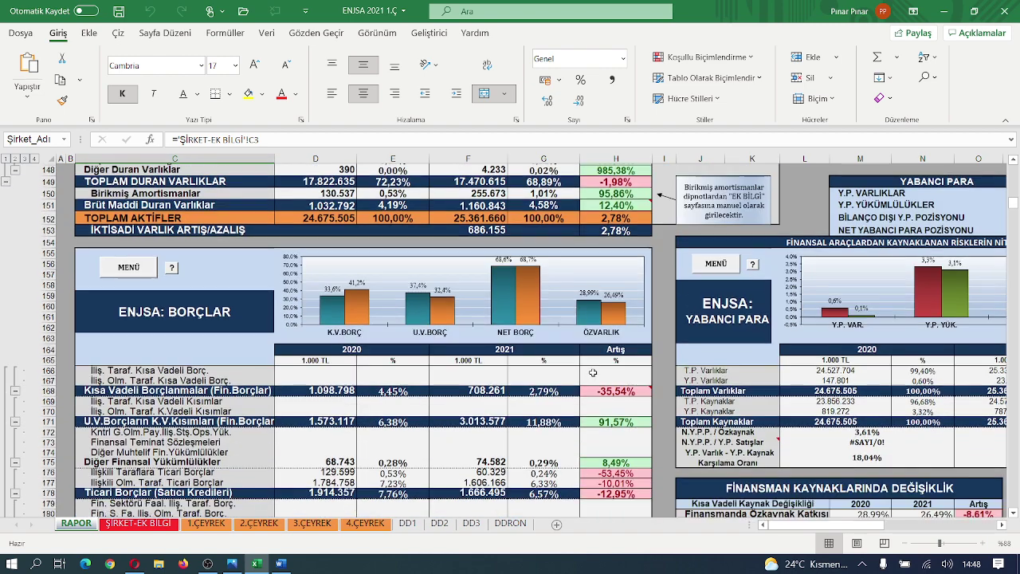
scroll(594, 372, "down", 1)
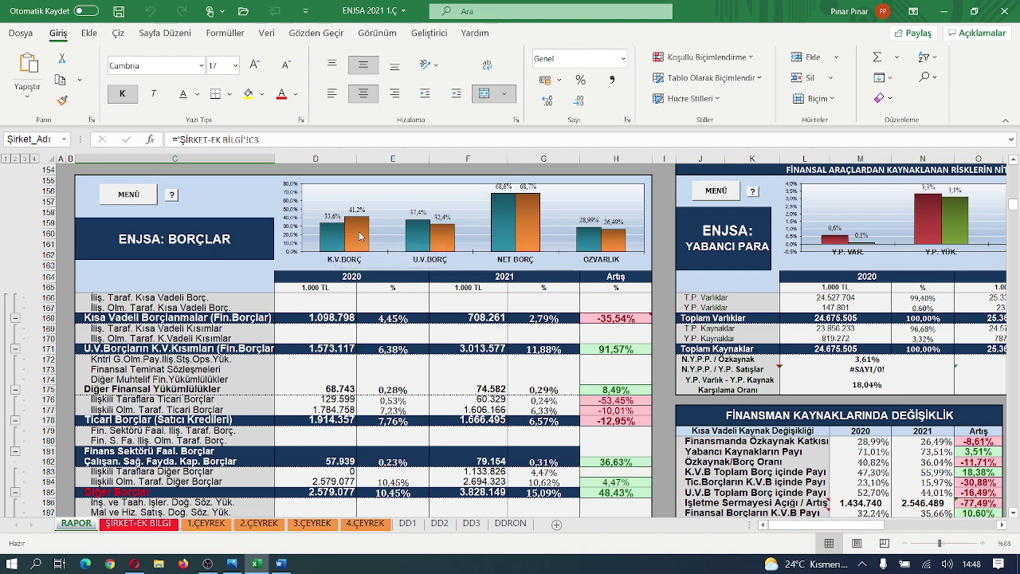
mouse_move(359, 237)
mouse_move(419, 249)
scroll(588, 333, "down", 1)
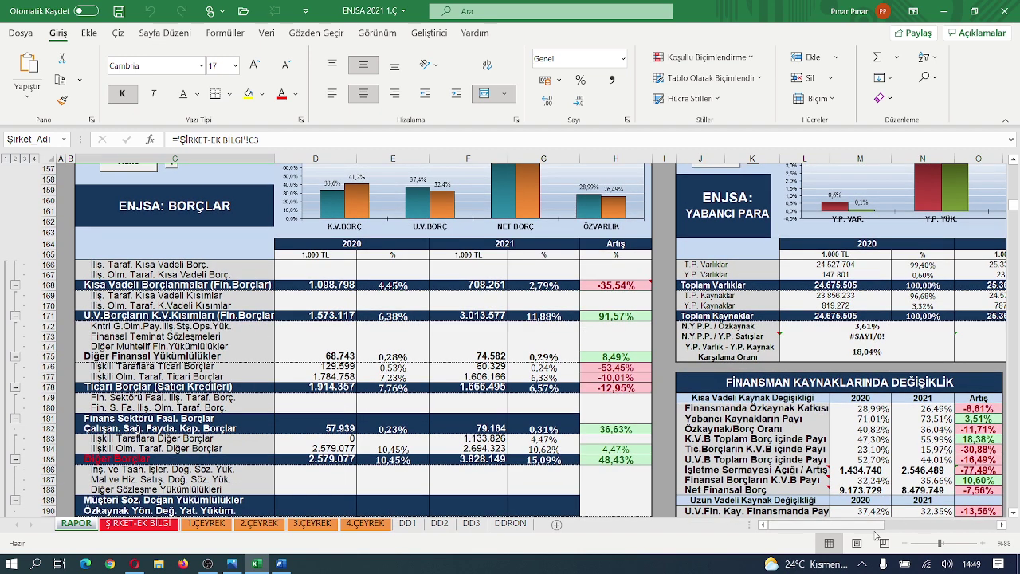
Examine the YABANCI PARA summary, its risk chart and the foreign-currency asset, liability and coverage ratios.
left_click(1002, 525)
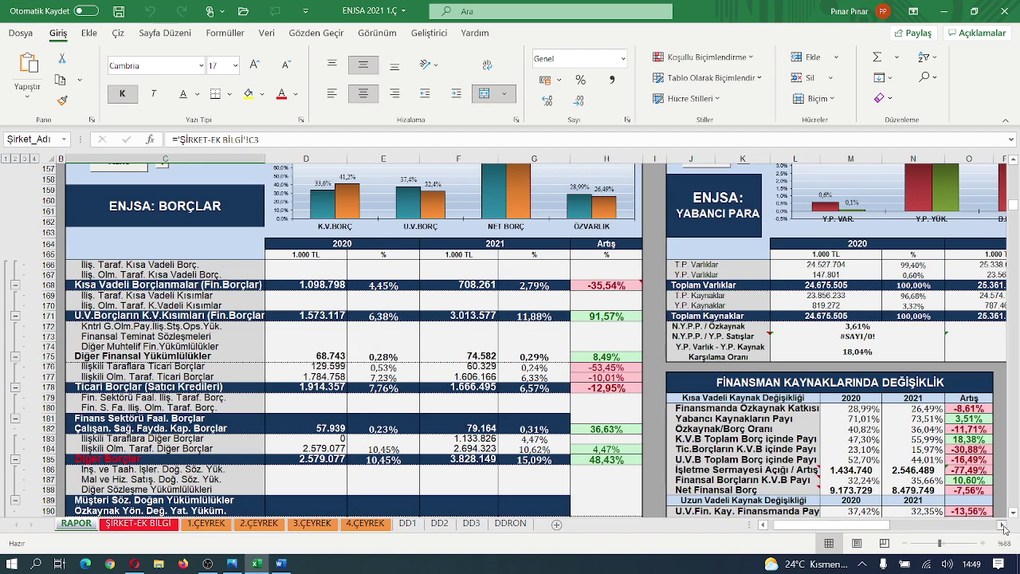
left_click(1002, 525)
left_click(1002, 525)
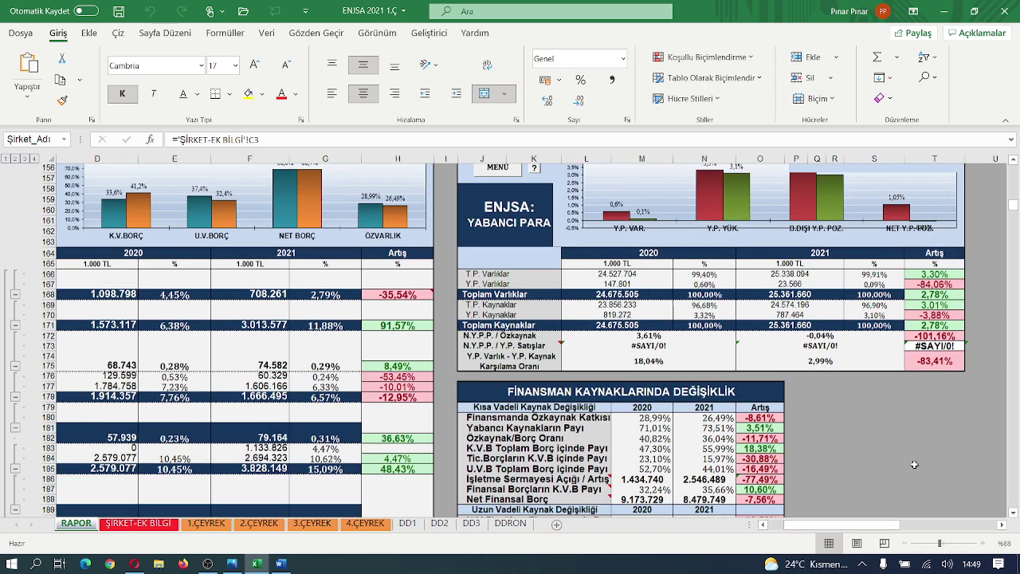
scroll(914, 465, "up", 2)
scroll(914, 465, "up", 2)
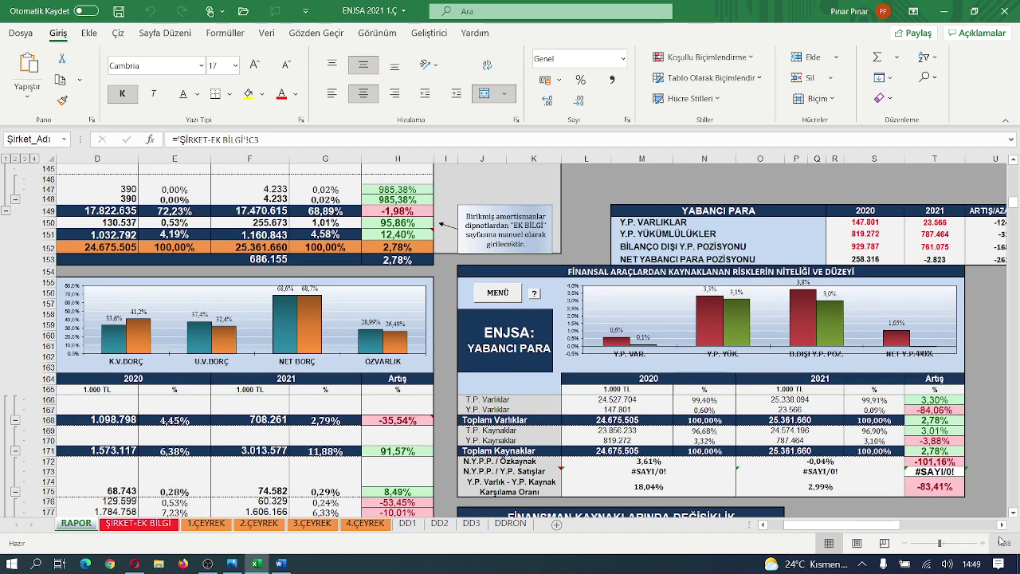
left_click(1003, 525)
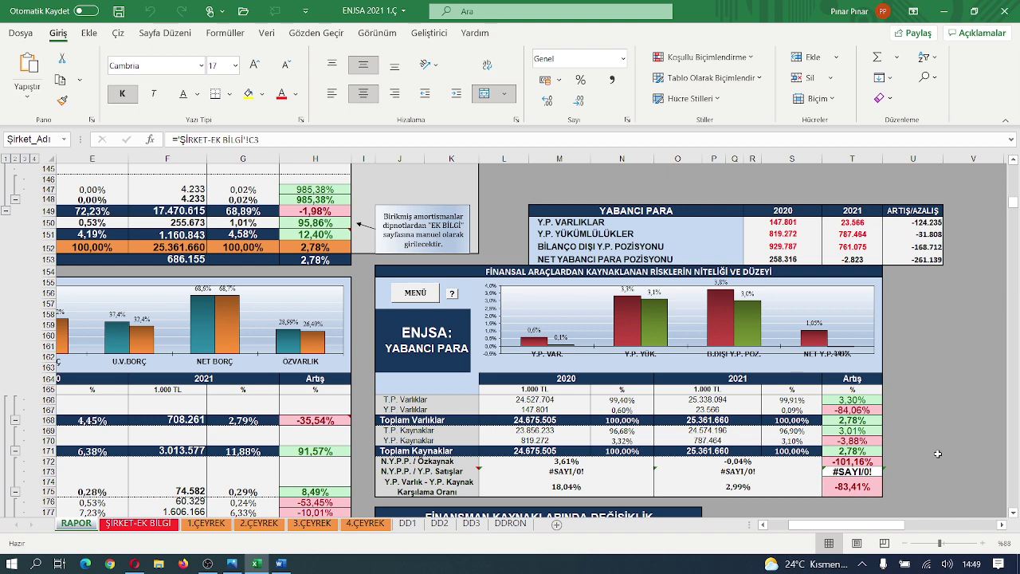
scroll(938, 454, "down", 1)
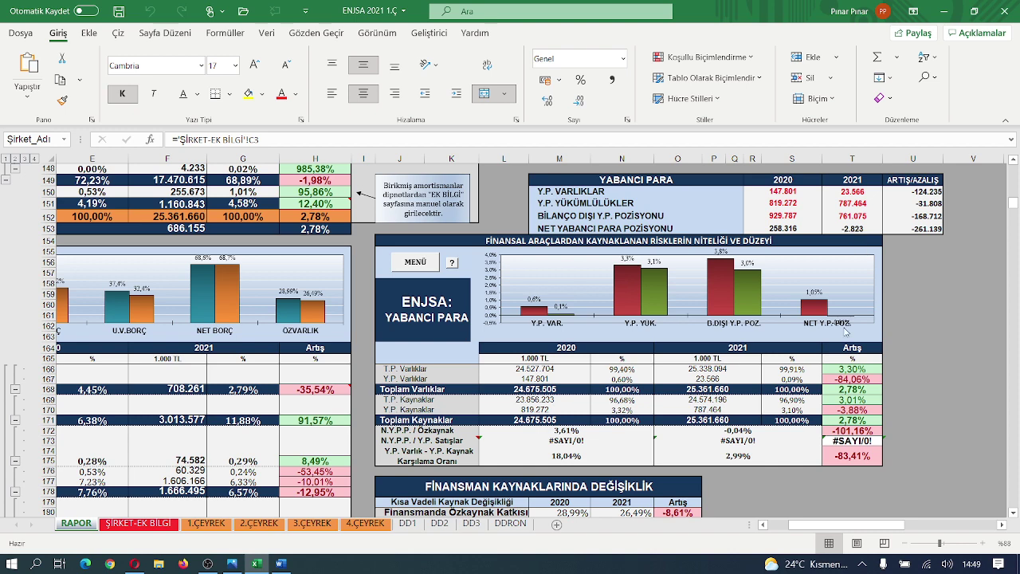
scroll(846, 332, "down", 2)
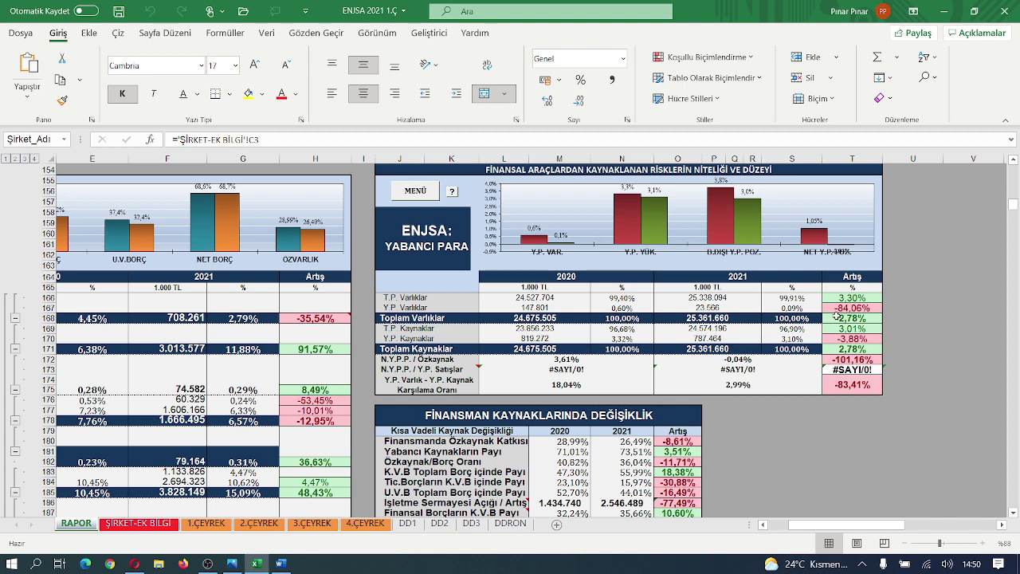
scroll(835, 316, "down", 1)
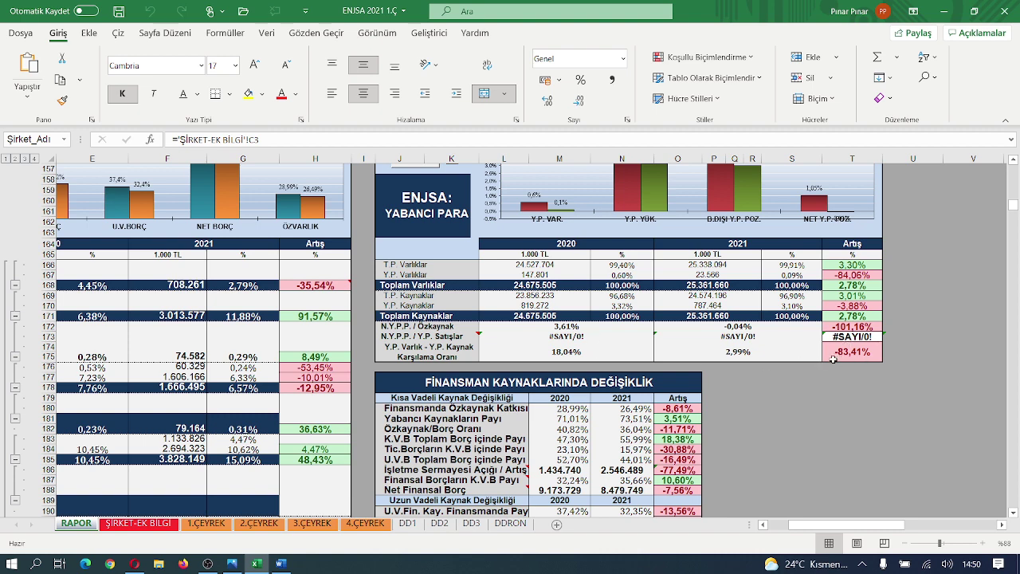
Review the FİNANSMAN KAYNAKLARINDA DEĞİŞİKLİK table's short-term, long-term, equity and foreign-currency structure ratios.
scroll(834, 357, "down", 3)
scroll(829, 359, "down", 2)
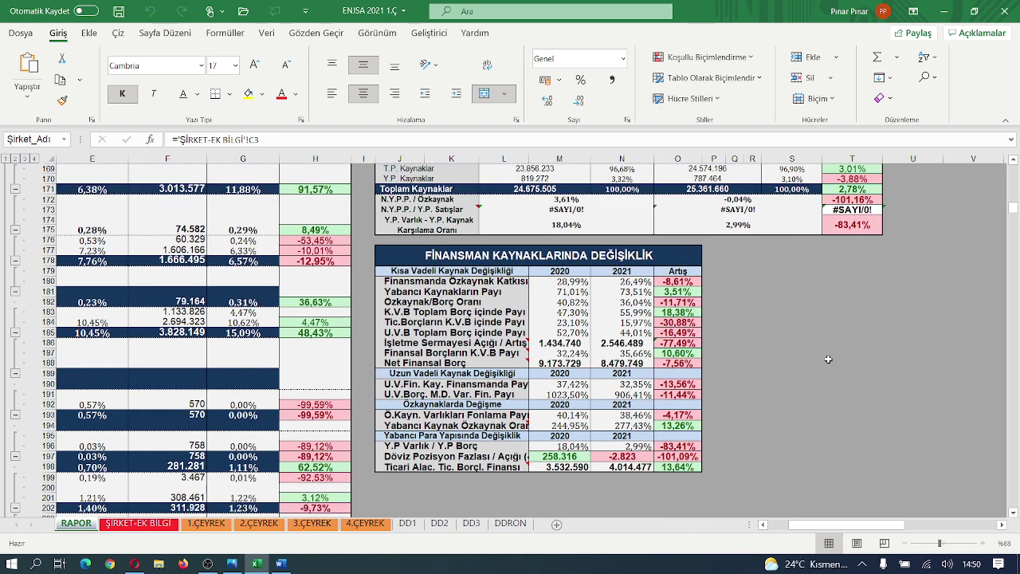
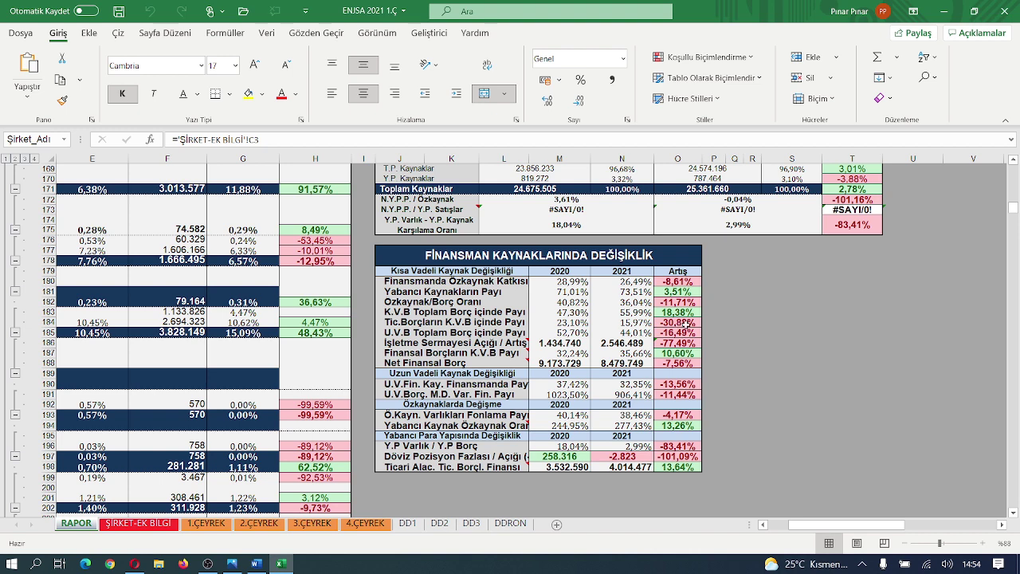
mouse_move(406, 342)
scroll(724, 311, "up", 5)
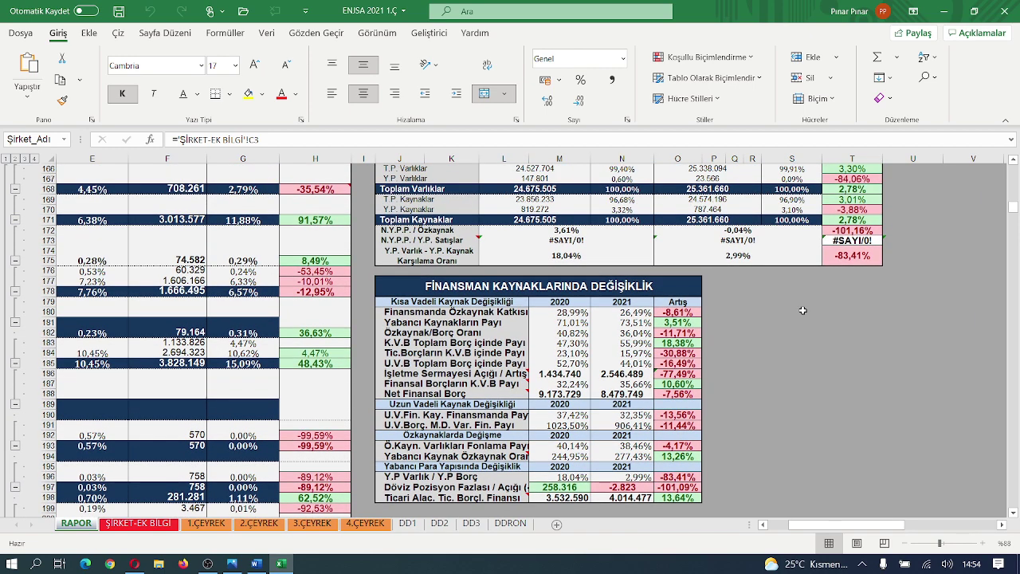
Compare the YABANCI PARA summary with the financing-structure and foreign-currency rows of the FİNANSMAN KAYNAKLARINDA DEĞİŞİKLİK table.
scroll(697, 310, "up", 5)
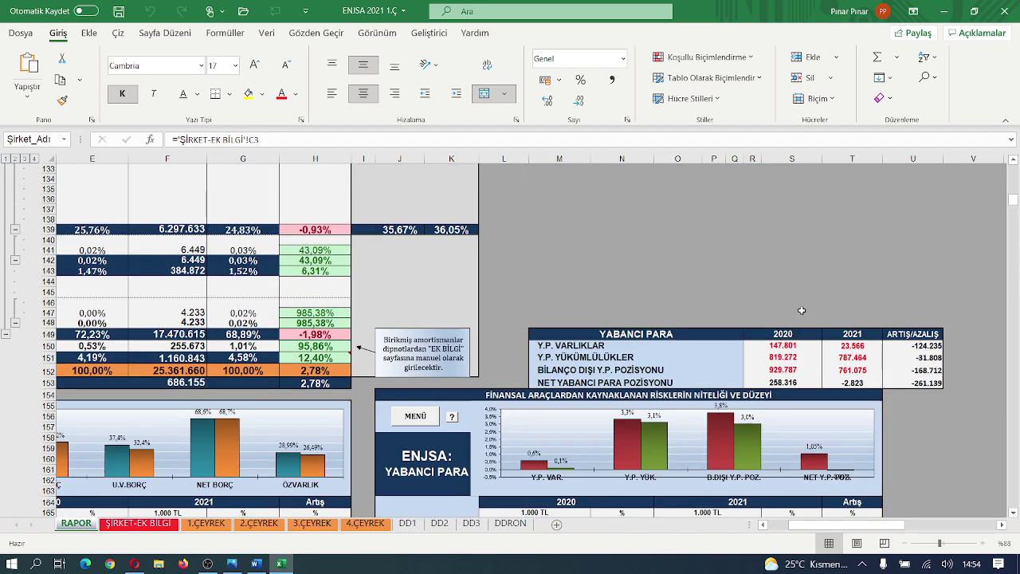
scroll(755, 311, "down", 1)
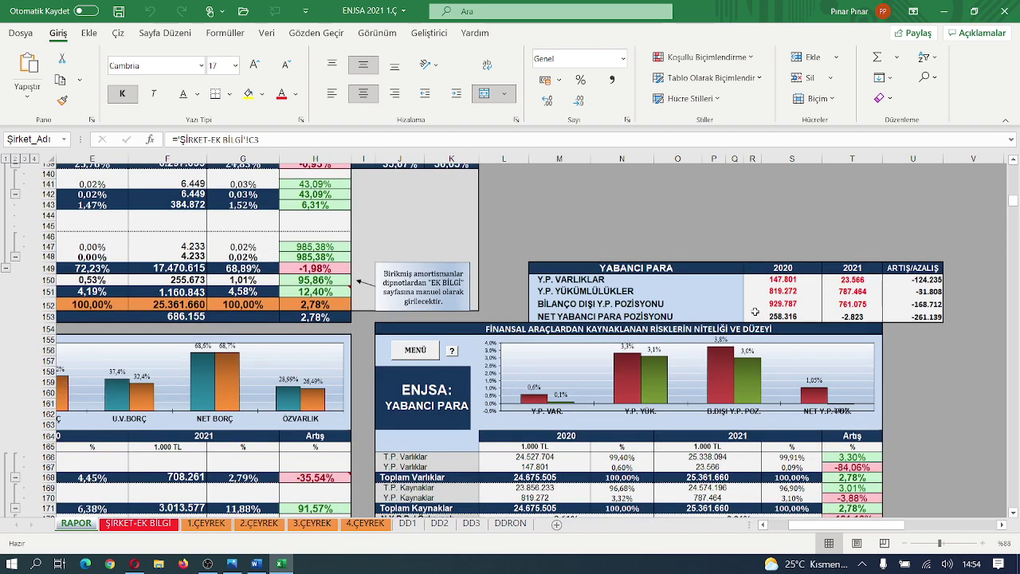
scroll(755, 311, "down", 9)
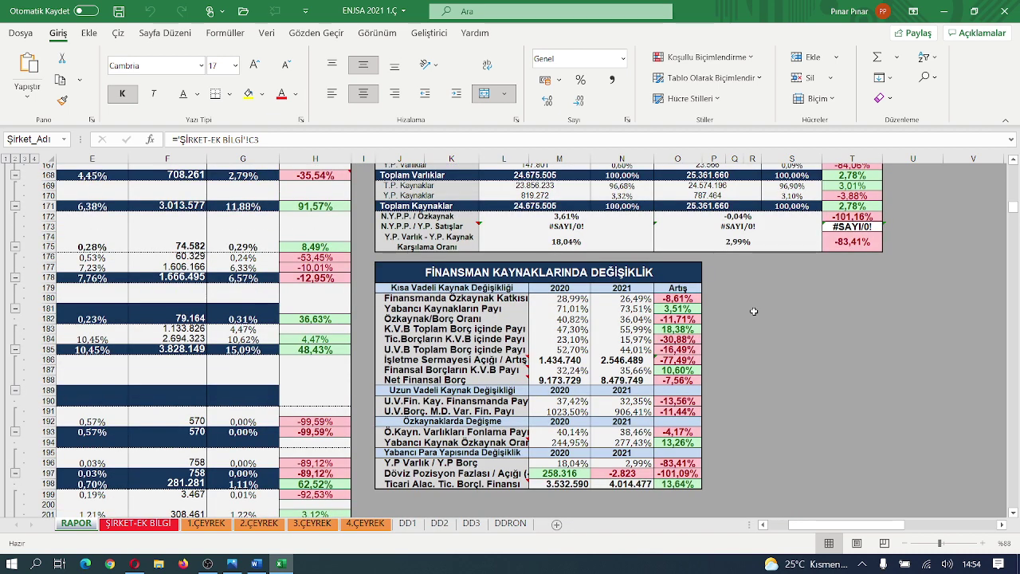
scroll(753, 311, "down", 1)
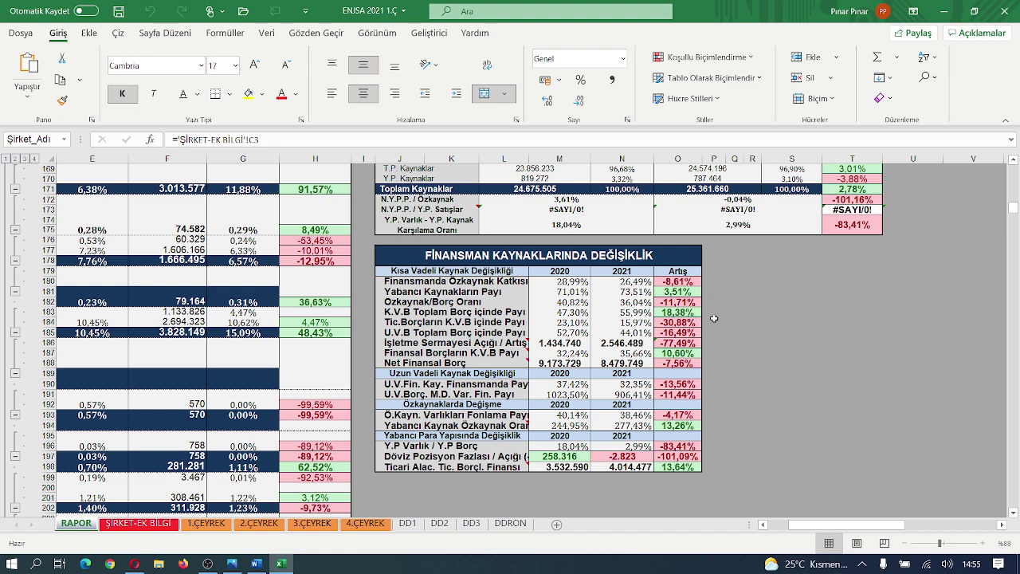
scroll(714, 318, "down", 1)
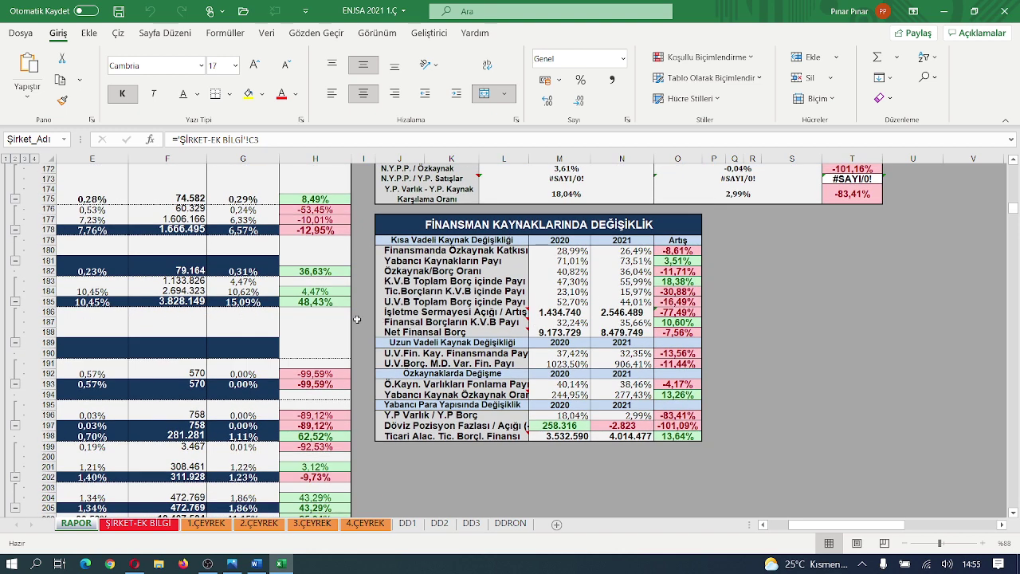
mouse_move(449, 314)
mouse_move(461, 334)
scroll(686, 333, "down", 3)
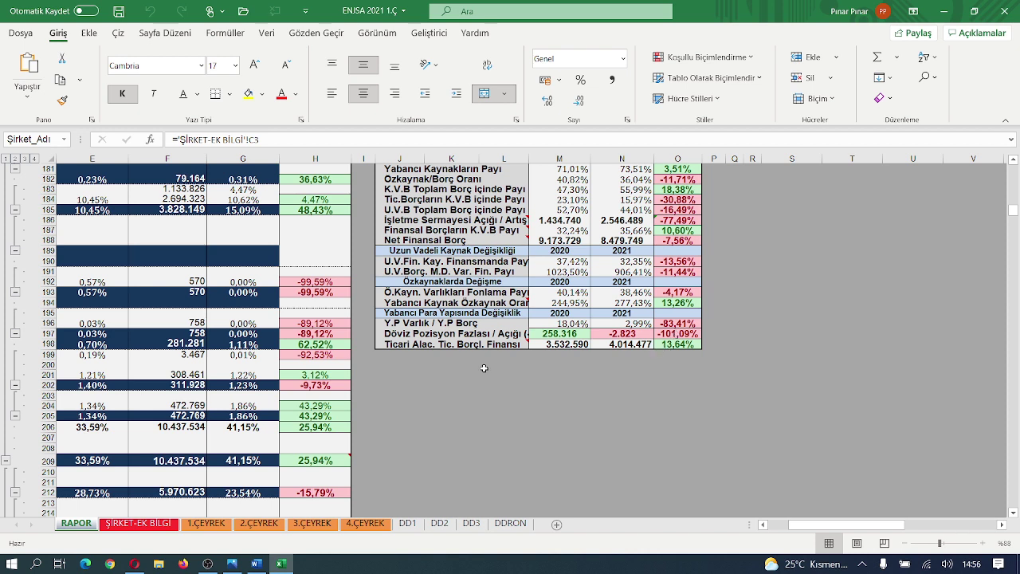
mouse_move(430, 346)
Examine the ÖZSERMAYE section's chart and equity rows through TOPLAM ÖZKAYNAKLAR and the BİLANÇO DENGESİ check.
left_click(763, 524)
left_click(763, 524)
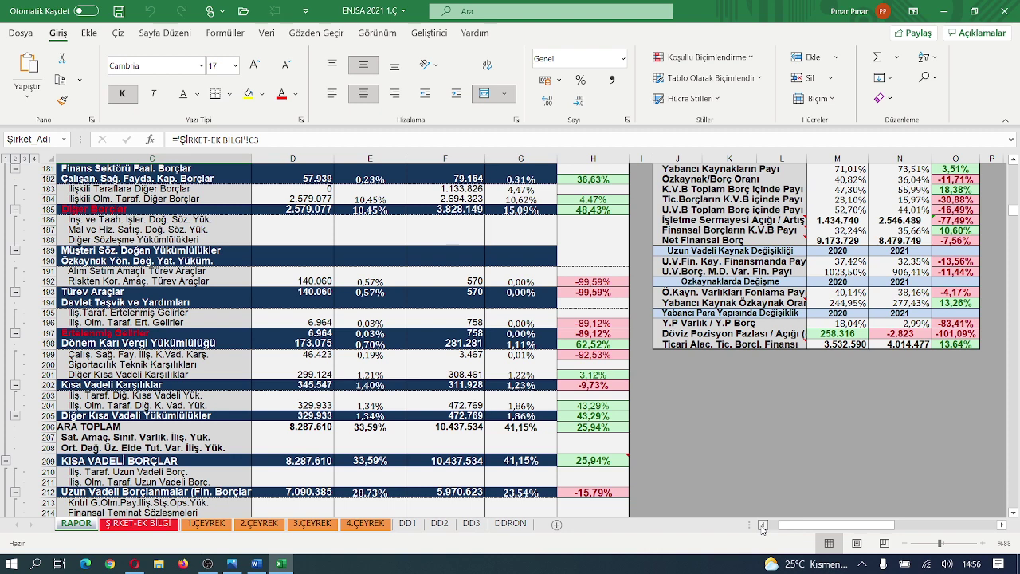
left_click(763, 525)
scroll(553, 292, "down", 20)
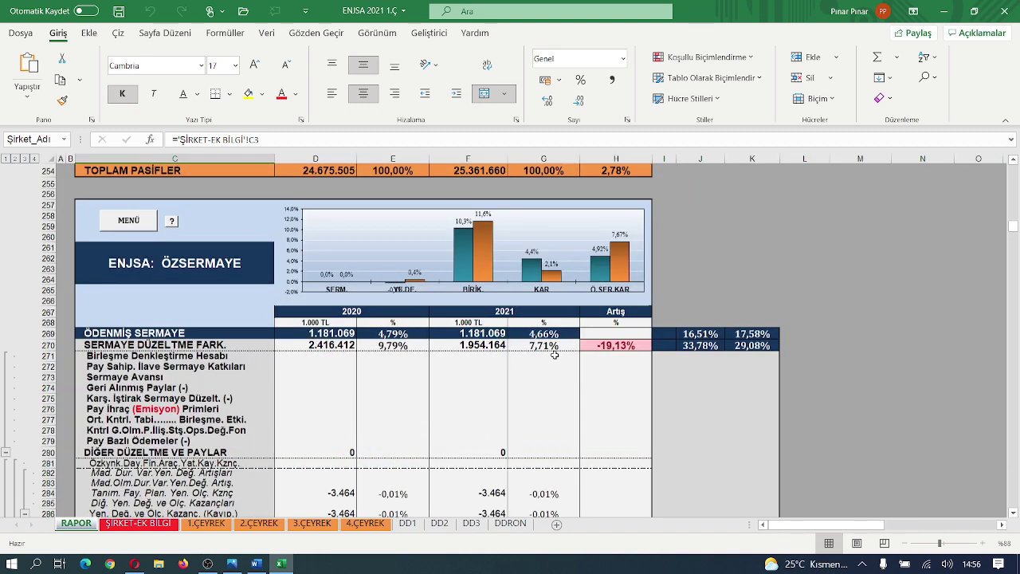
scroll(416, 351, "up", 1)
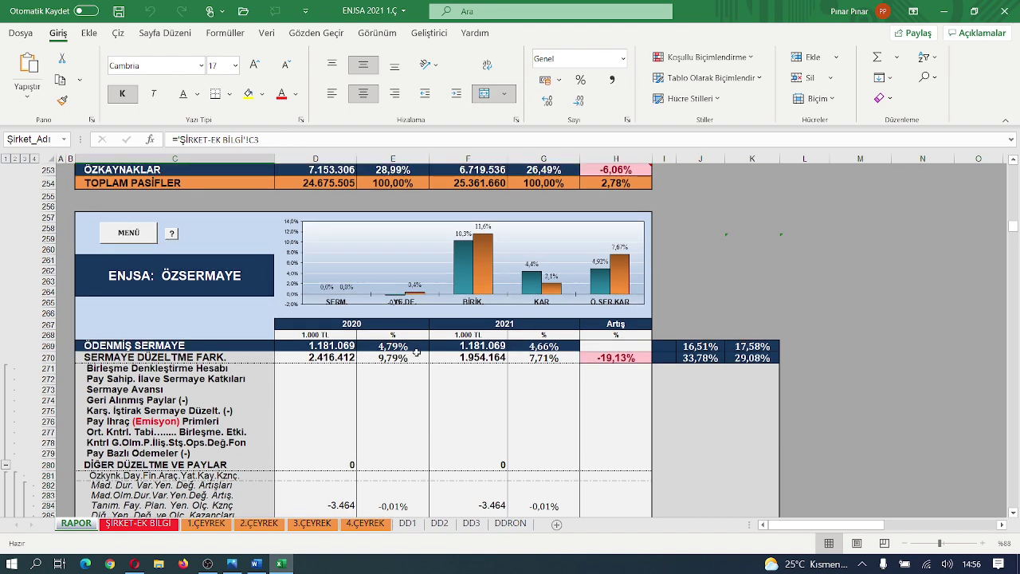
mouse_move(487, 274)
scroll(518, 411, "down", 1)
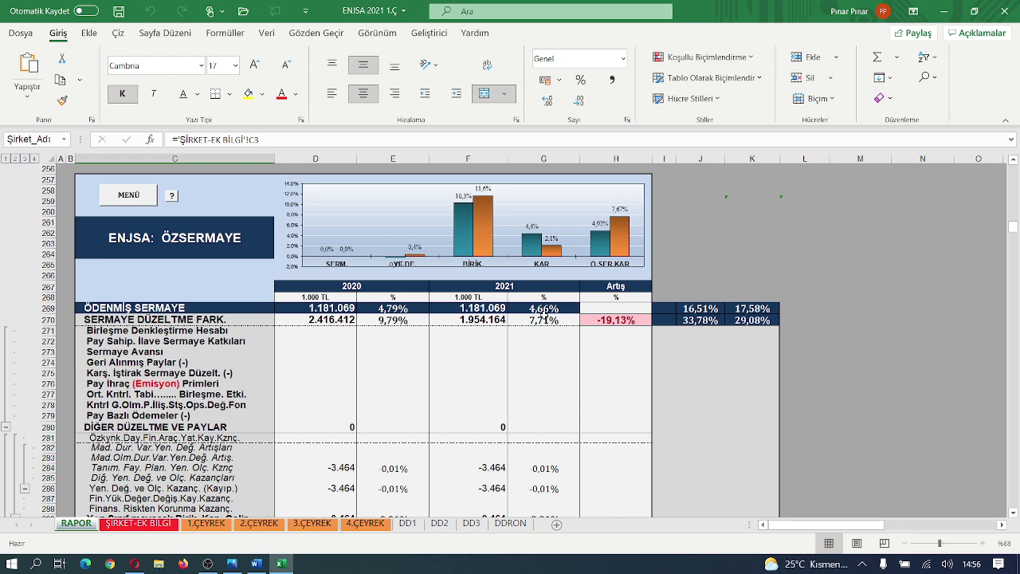
scroll(595, 303, "down", 18)
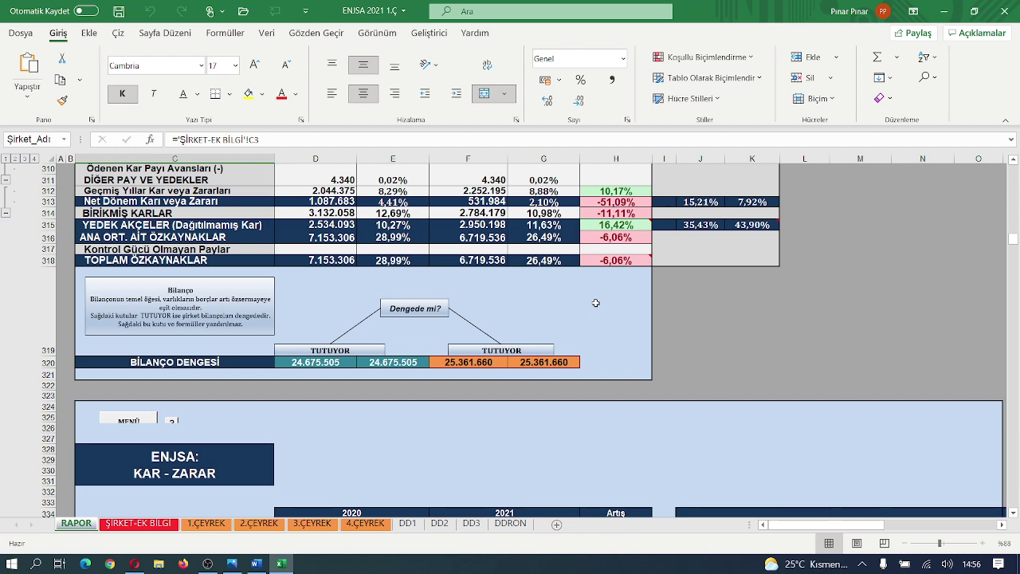
Review the KAR - ZARAR section's chart and income statement rows, from Hasılat through gross profit and ESAS FAALİYET KARI (EBIT).
scroll(595, 303, "down", 4)
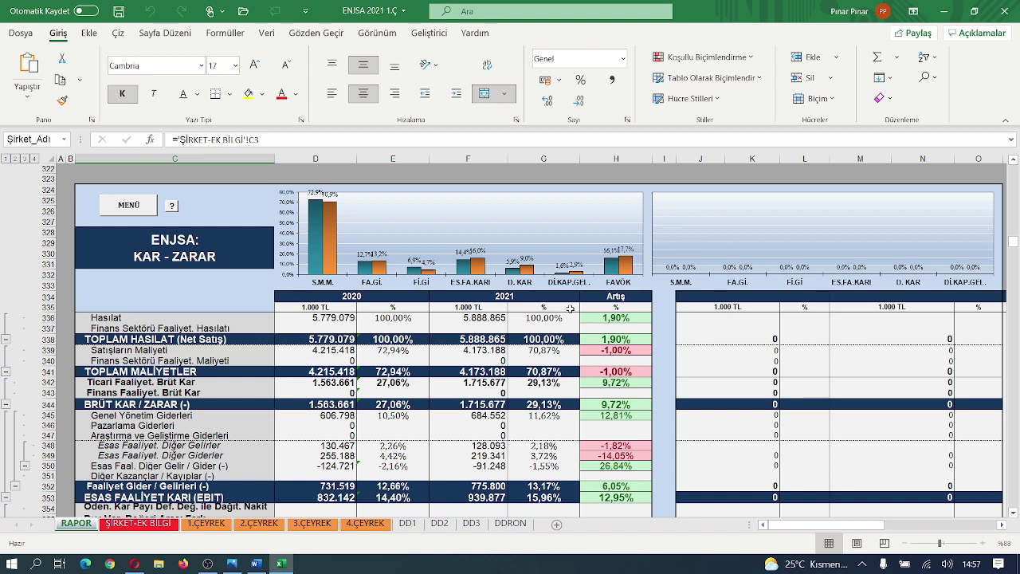
scroll(570, 309, "down", 3)
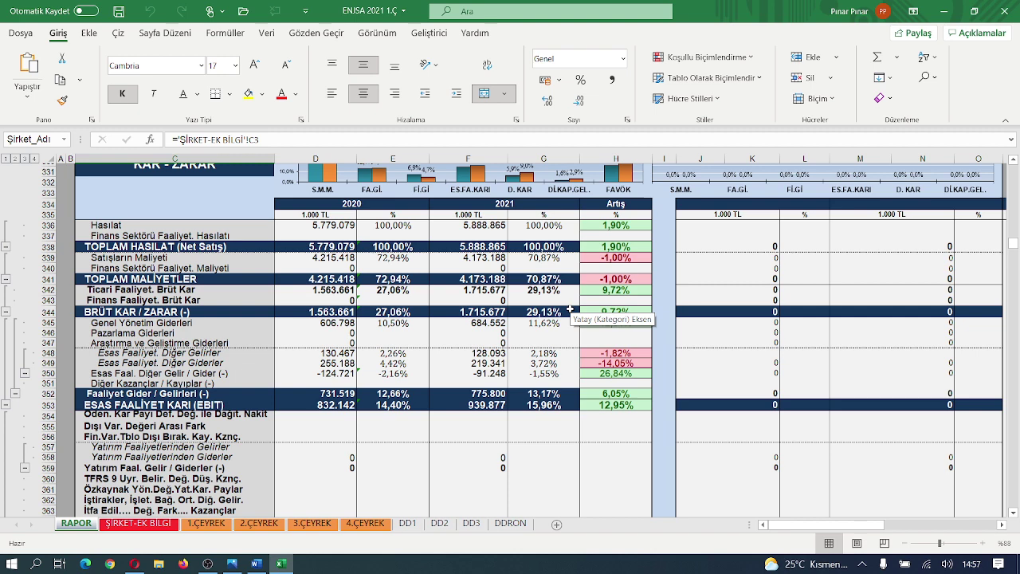
scroll(571, 310, "down", 19)
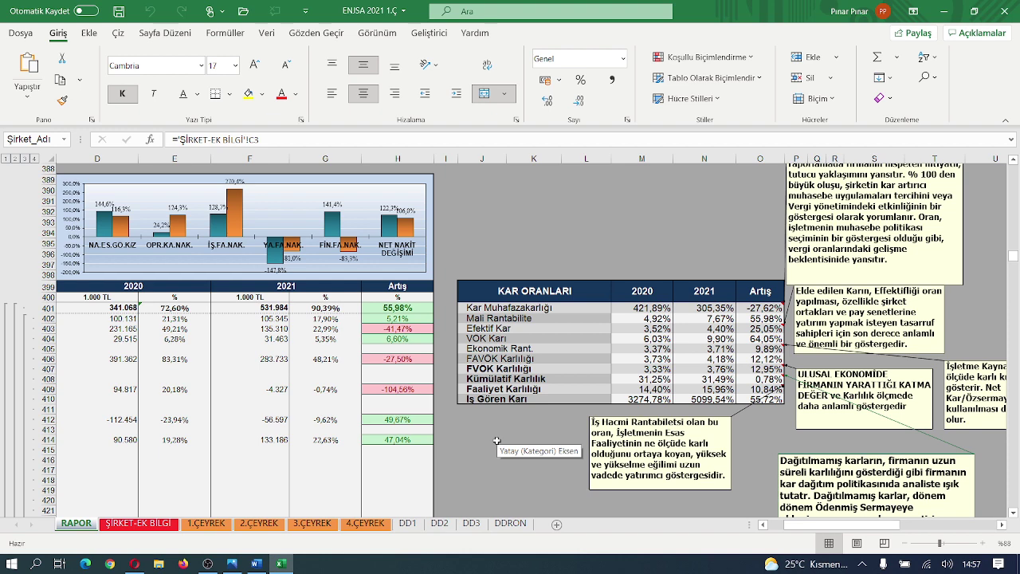
Examine the KAR ORANLARI table's 2020 and 2021 profitability ratios, from Kar Muhafazakarlığı to İş Gören Karı, with their explanatory notes.
scroll(497, 440, "up", 1)
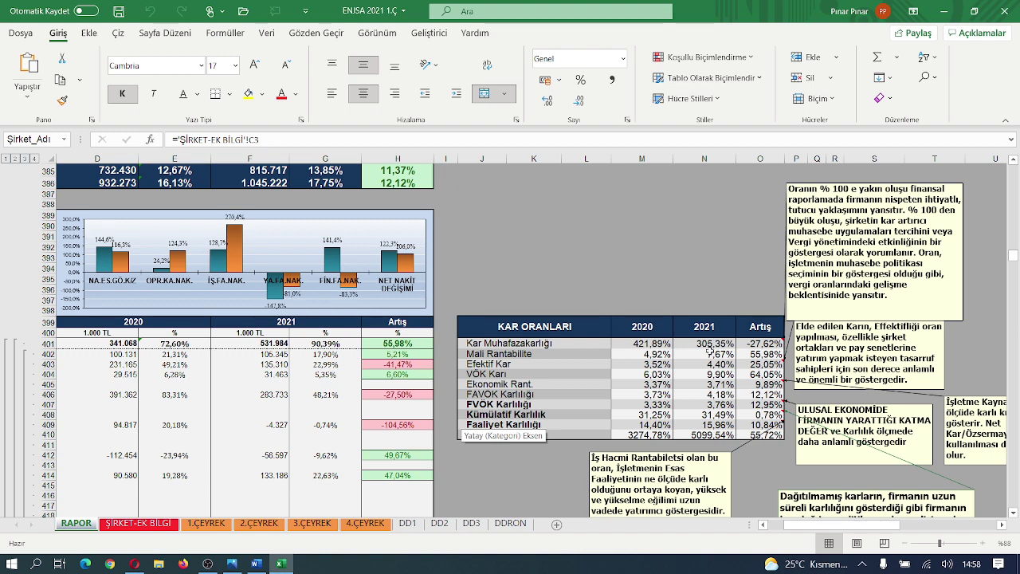
scroll(709, 351, "down", 1)
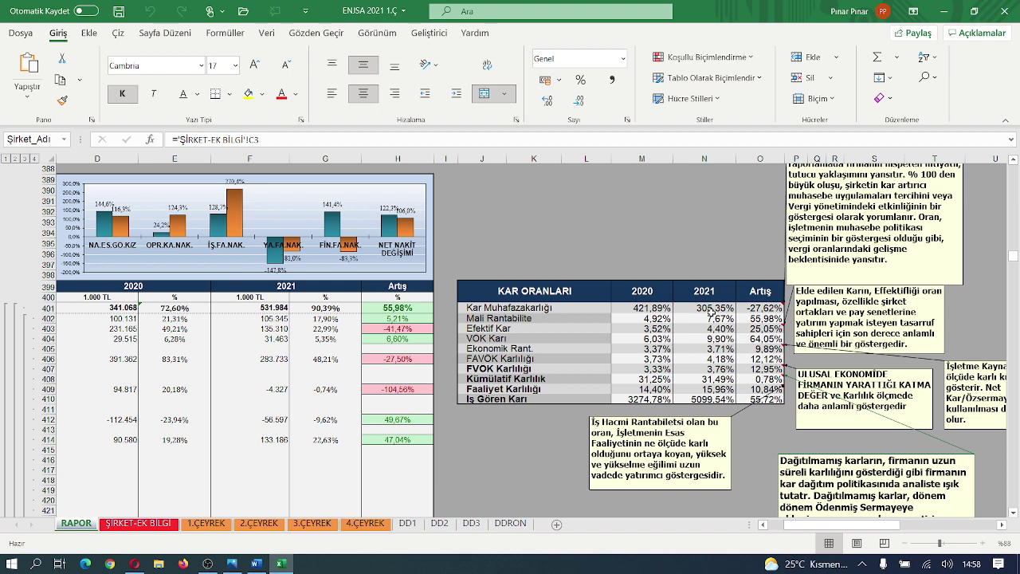
scroll(714, 308, "down", 1)
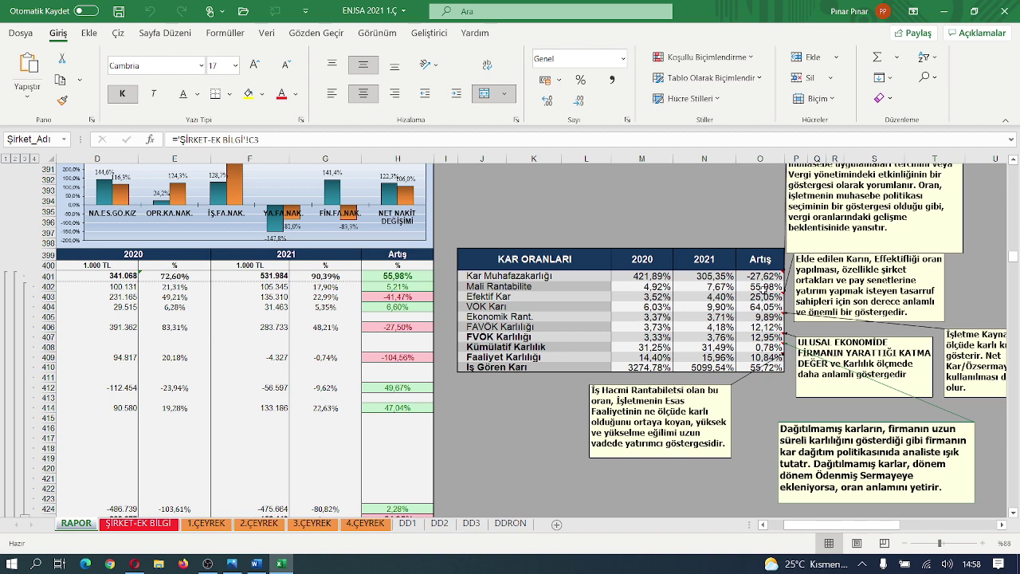
scroll(767, 287, "down", 1)
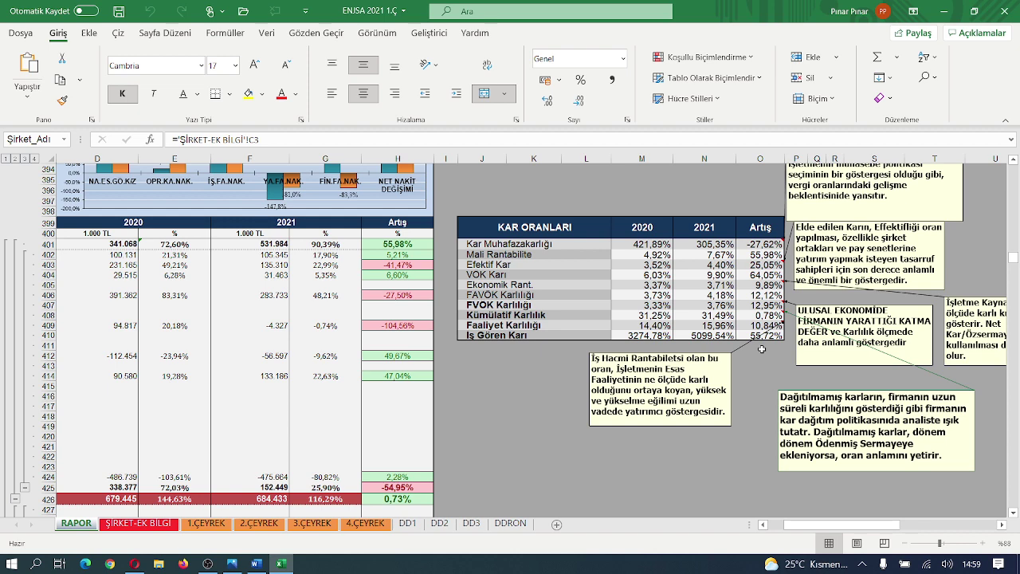
scroll(762, 348, "down", 1)
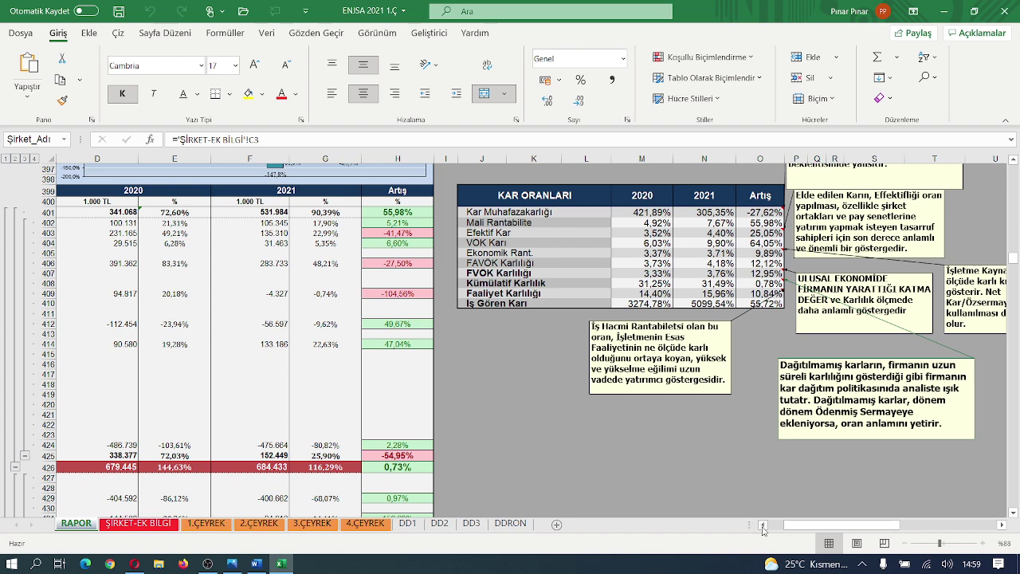
Examine the NAKİT AKIM TABLOSU chart and adjustment rows alongside the net profit, FVÖK and FAVÖK rows above it.
left_click(763, 525)
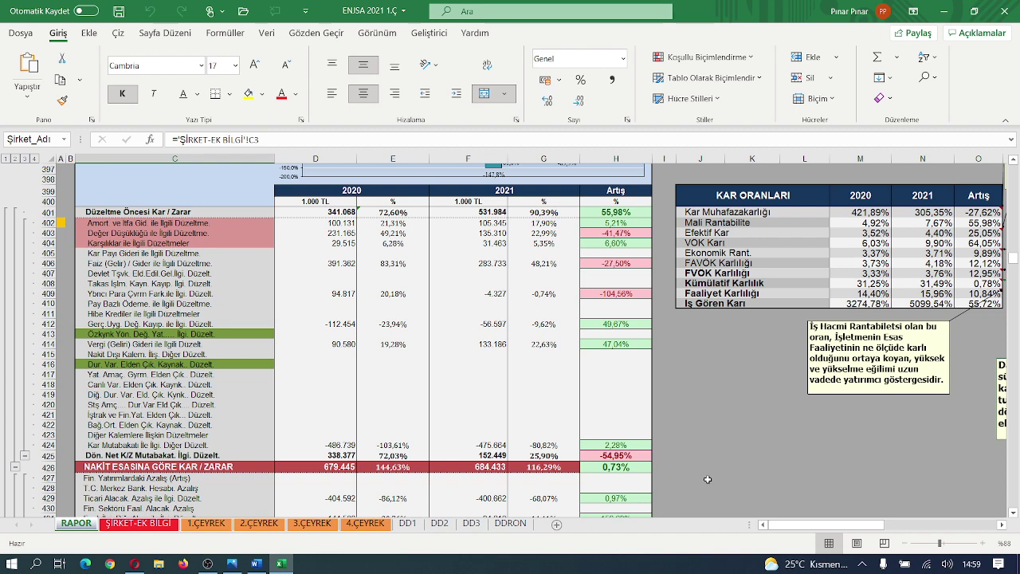
scroll(708, 479, "up", 3)
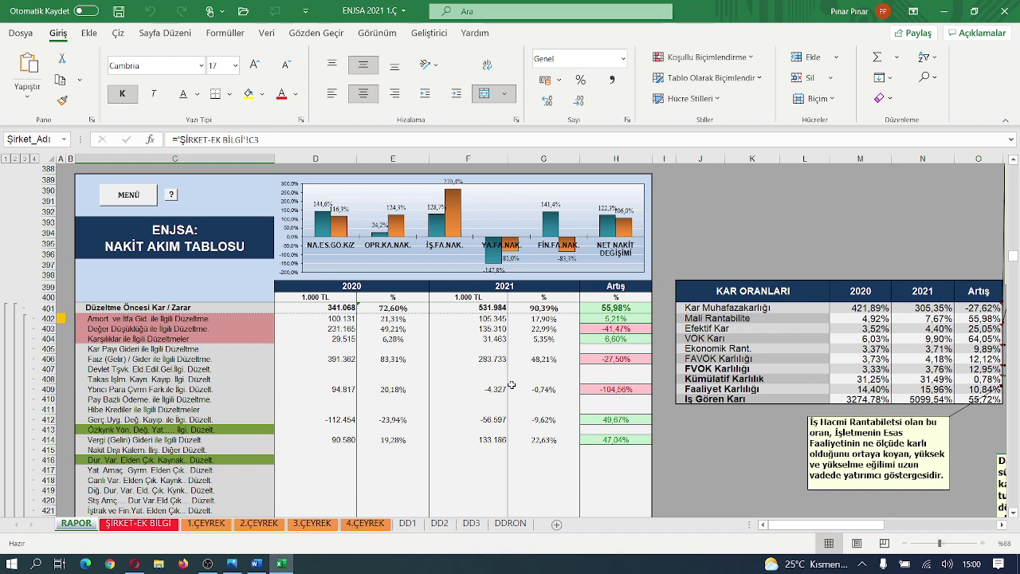
scroll(512, 385, "down", 1)
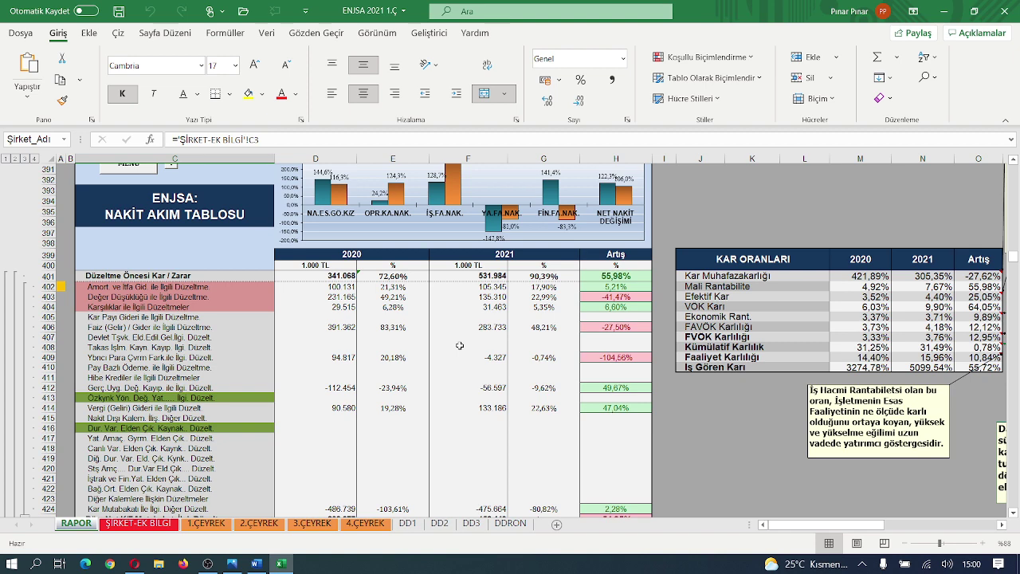
scroll(460, 345, "up", 3)
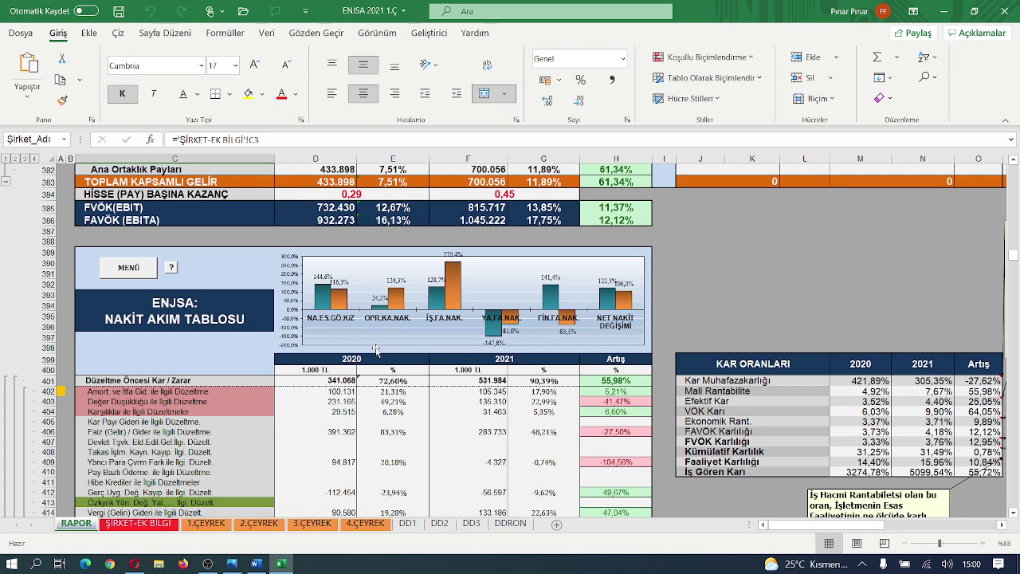
scroll(322, 387, "up", 3)
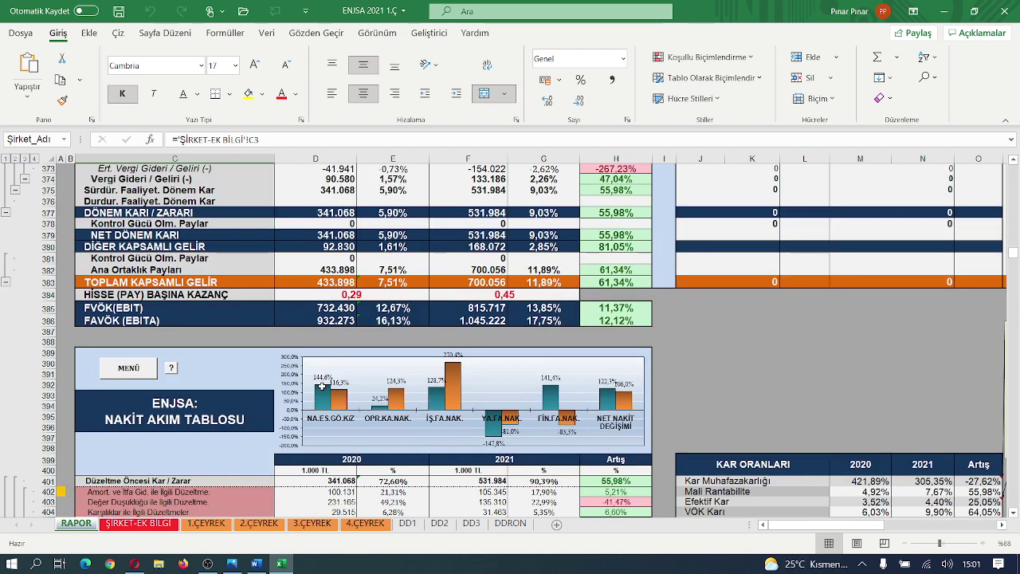
scroll(429, 405, "down", 2)
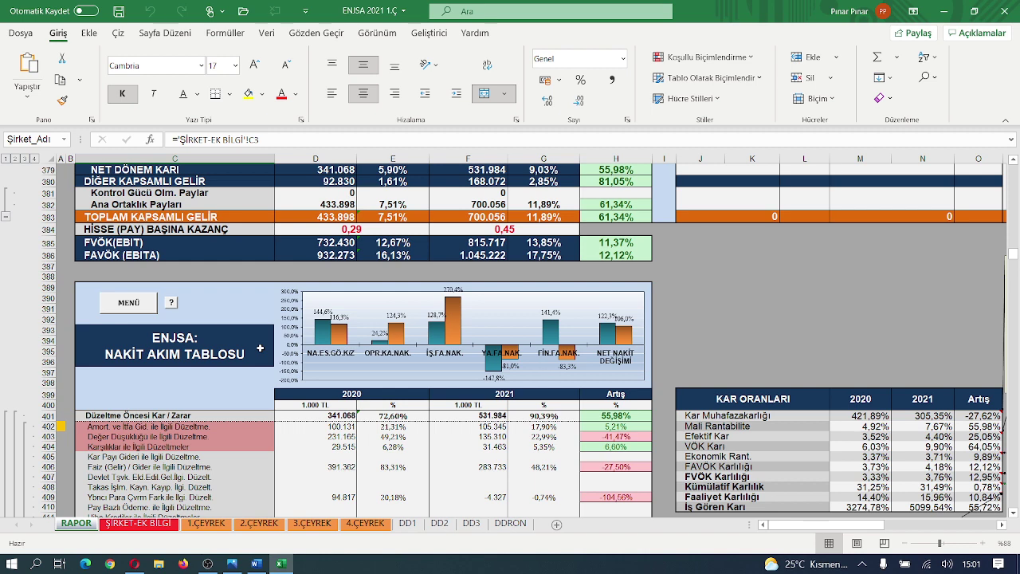
Go to the NAKİT (PARA) AKIM DEĞERLEME section and read its statements on operating, sales, investment and financing cash flows.
left_click(260, 349)
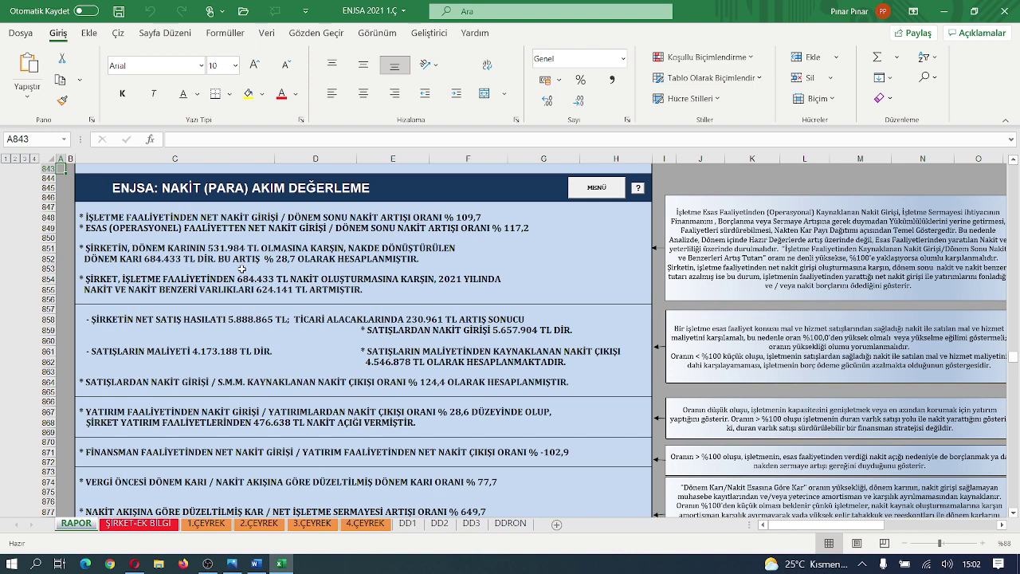
scroll(242, 270, "down", 1)
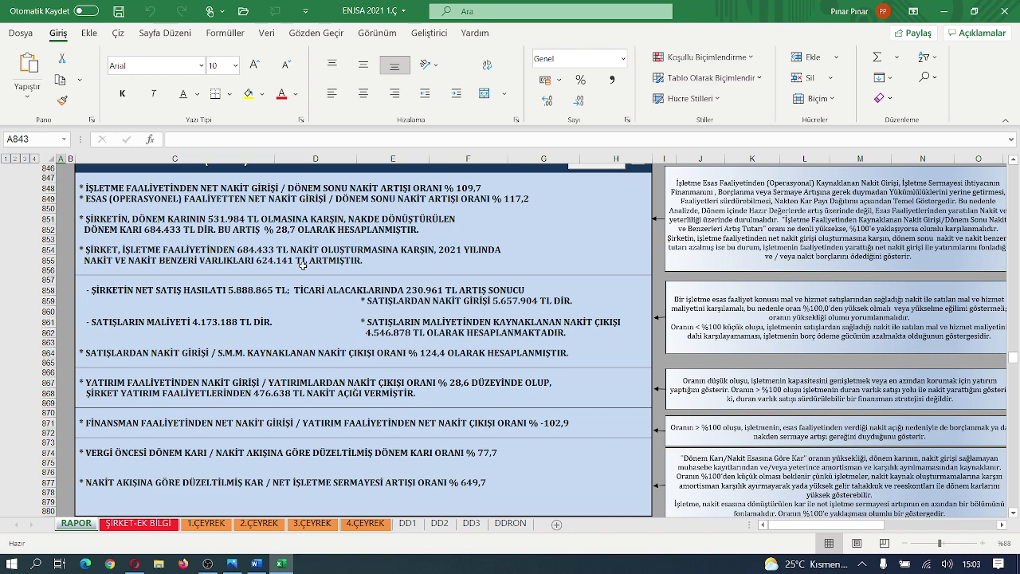
scroll(303, 265, "down", 1)
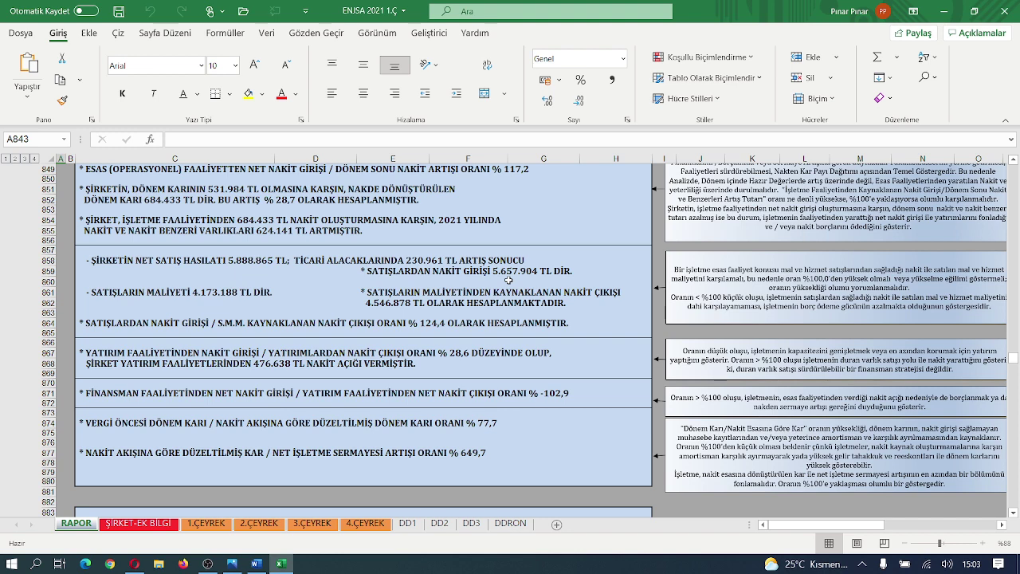
scroll(508, 279, "down", 1)
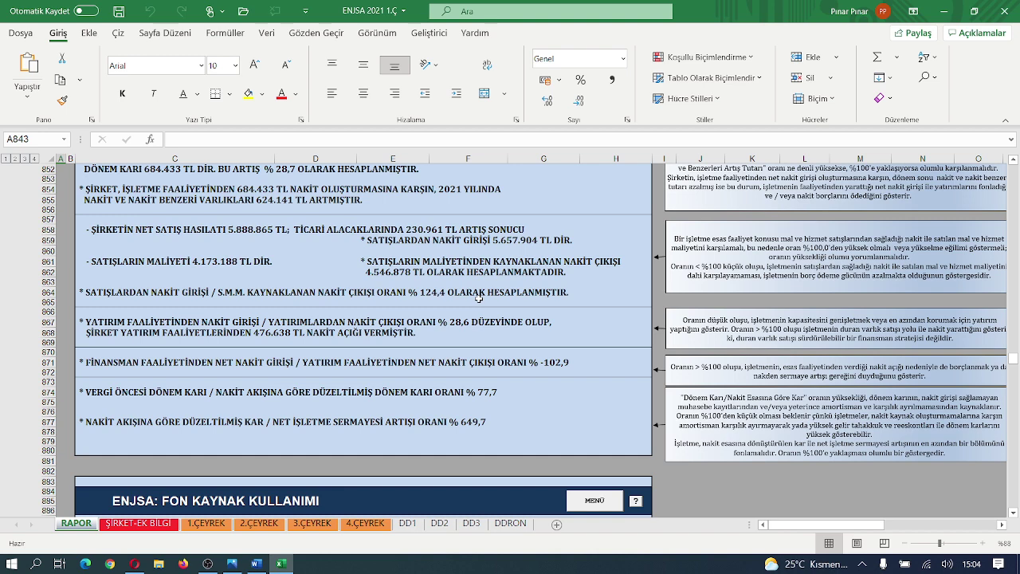
scroll(479, 299, "down", 2)
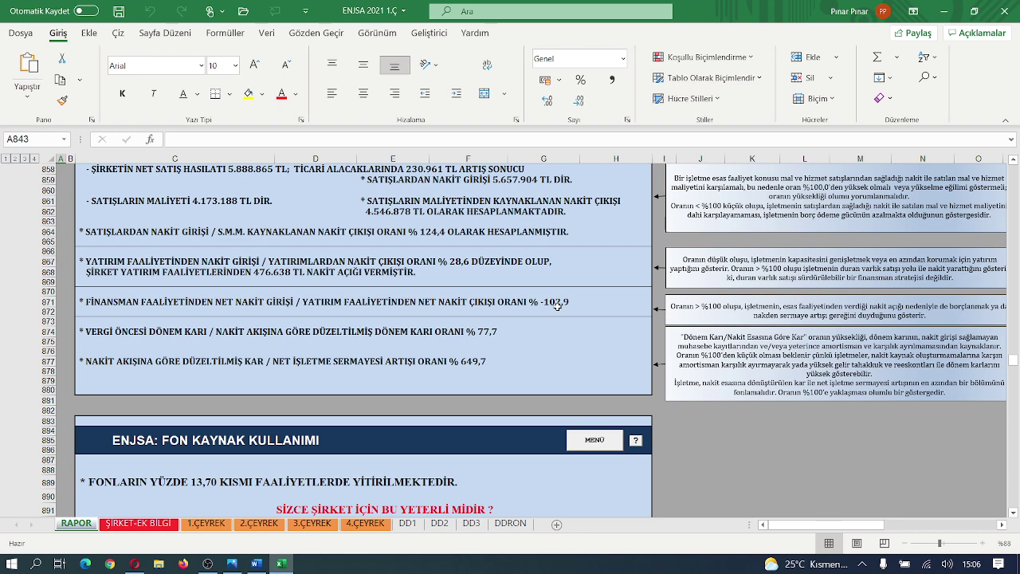
scroll(298, 305, "down", 1)
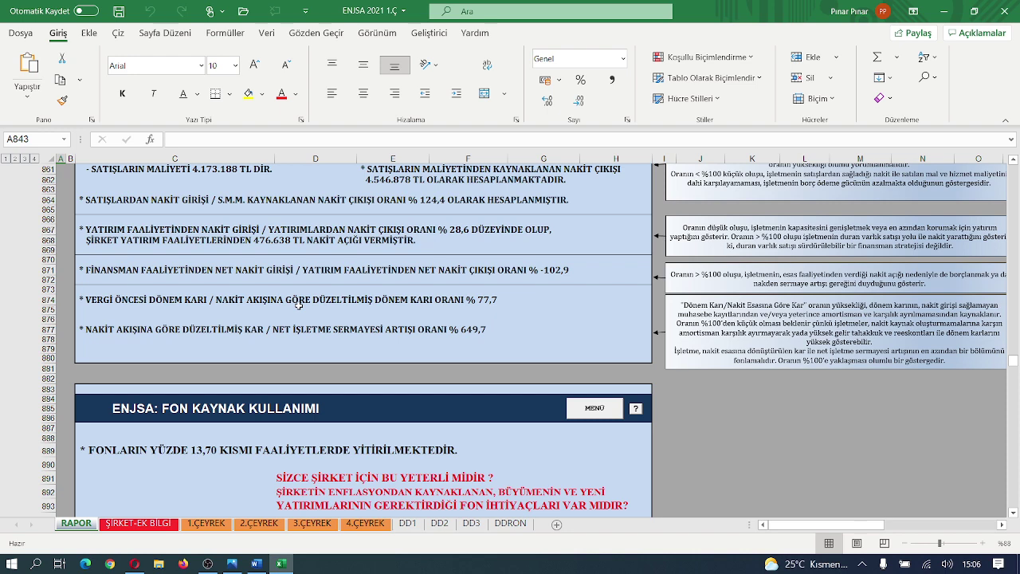
Read the FON KAYNAK KULLANIMI assessment of lost funds, short-term debt growth and current assets, down to the BAŞABAŞ section.
scroll(298, 305, "down", 6)
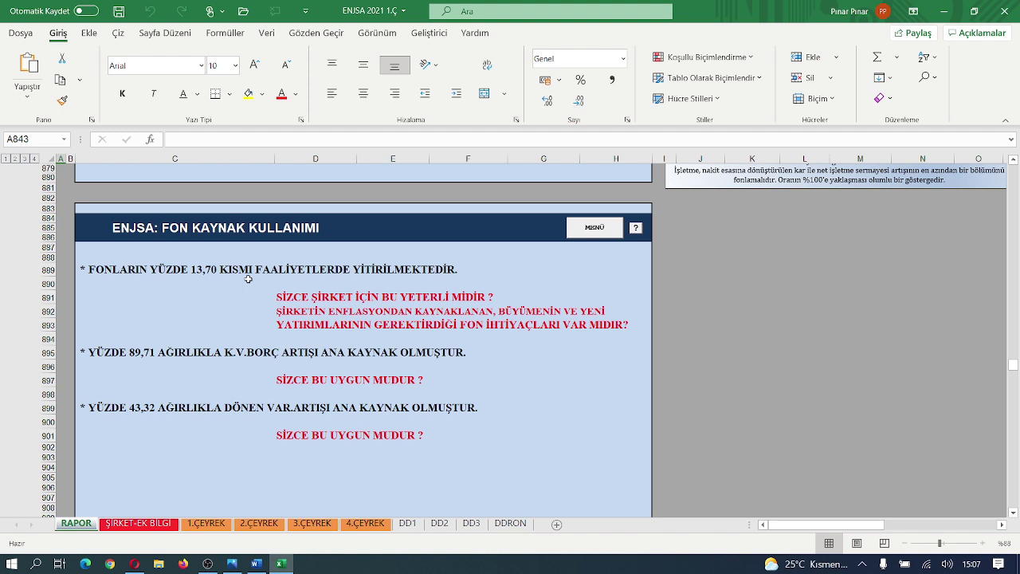
scroll(248, 279, "down", 1)
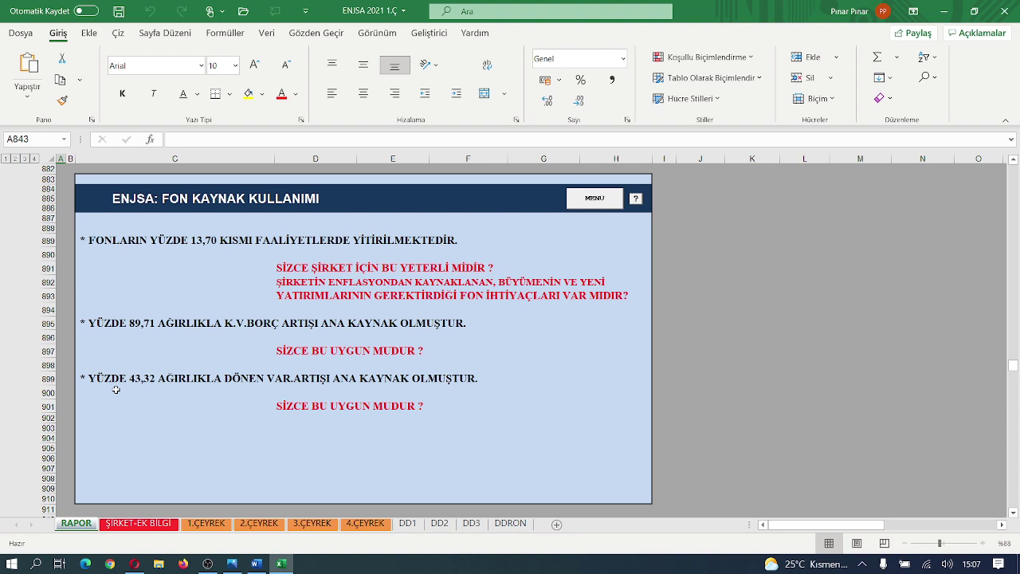
scroll(115, 389, "down", 4)
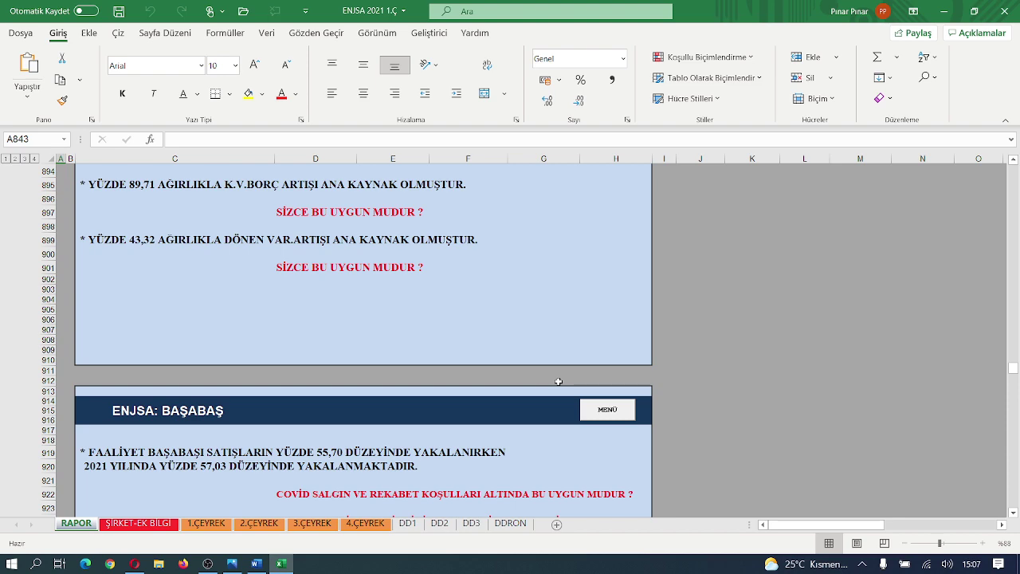
Review the NET İŞLETME SERMAYESİ and REEL SATIŞ ARTIŞLARI sections, ending at the report's MENÜ area.
key("ctrl+Up")
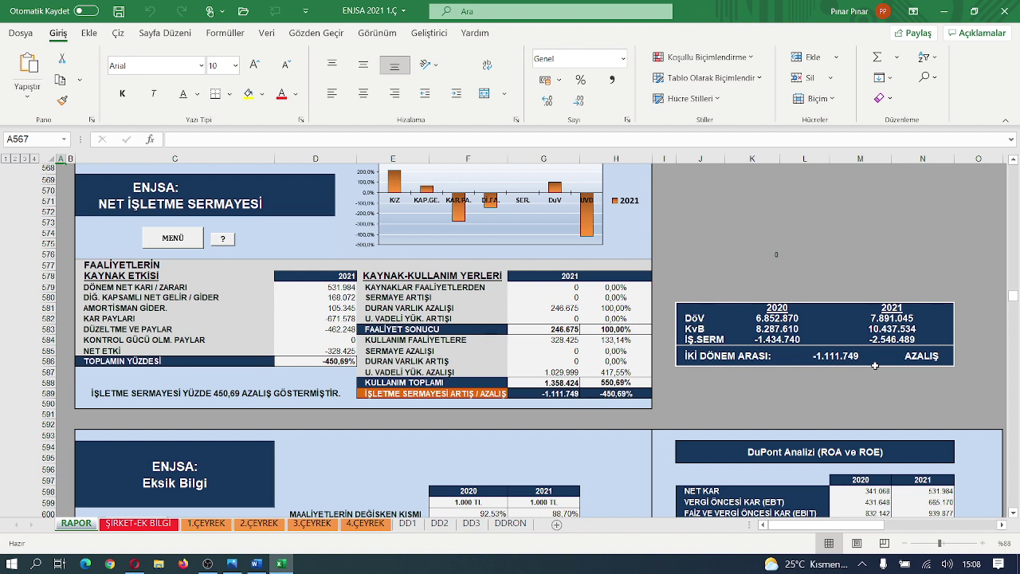
key("ctrl+Down")
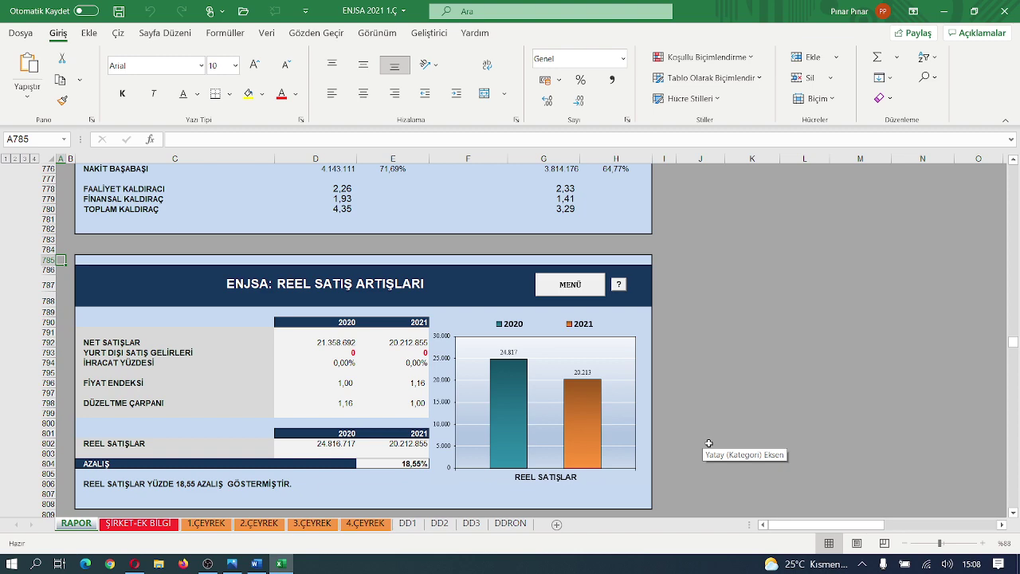
key("ctrl+Home")
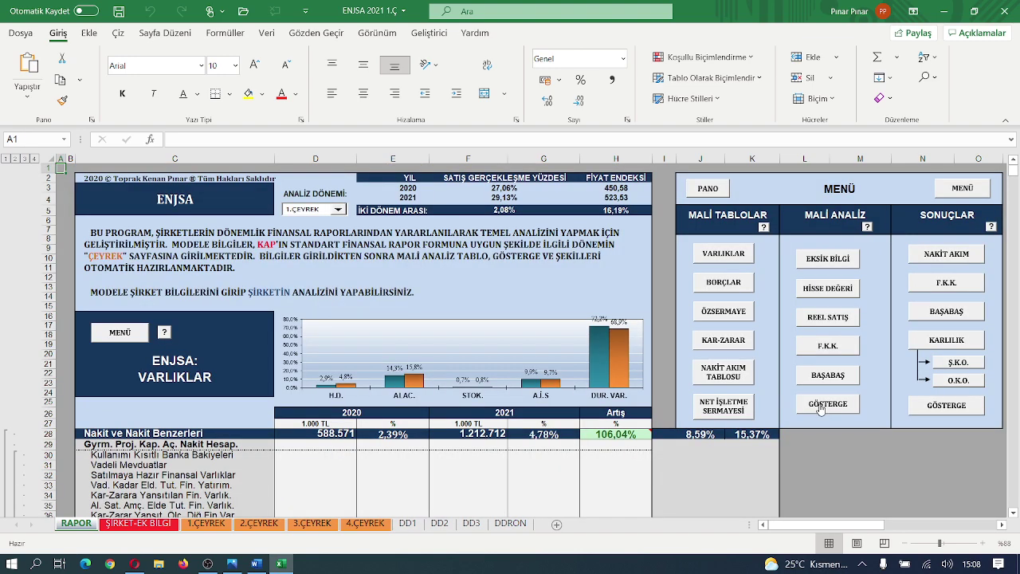
Go to the GÖSTERGELER section and compare the 2020 and 2021 liquidity, turnover, debt and profitability ratios from CARİ ORAN to FAİZ ÖDEME GÜCÜ.
left_click(829, 348)
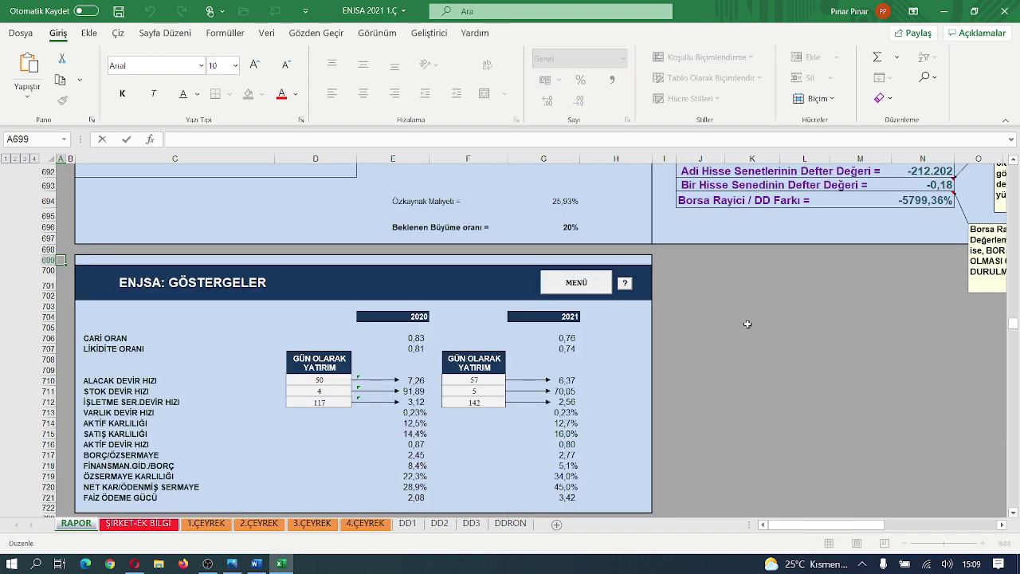
scroll(576, 295, "down", 1)
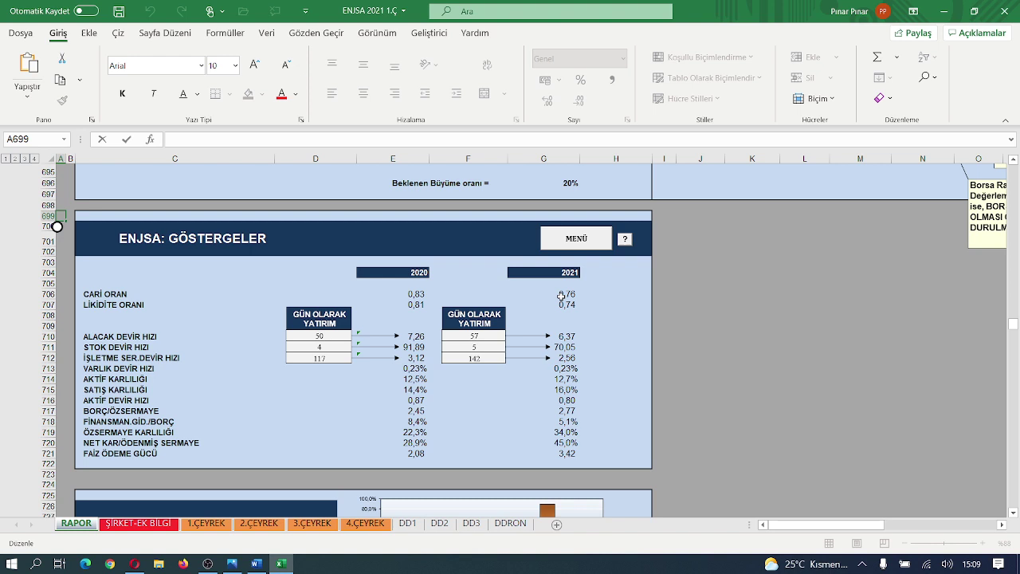
scroll(562, 295, "down", 1)
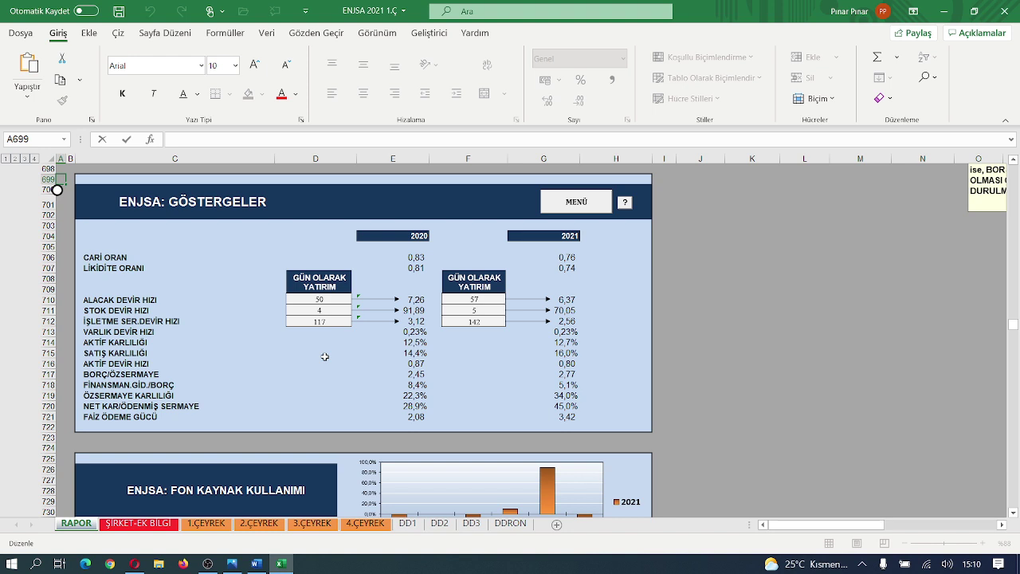
scroll(325, 356, "down", 1)
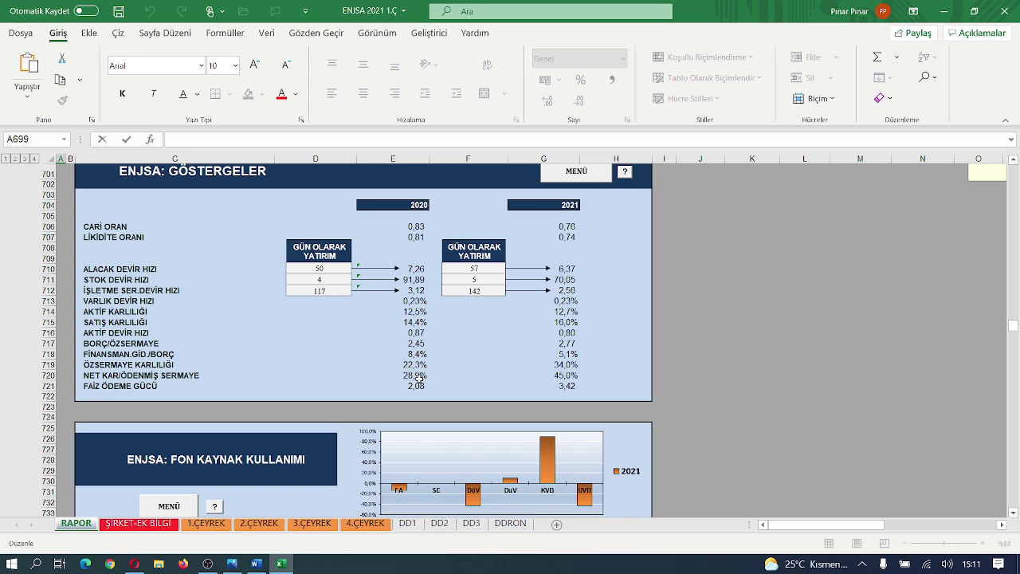
Examine the ŞİRKET KARLILIĞININ OLUŞUMU diagram for 2020 and 2021, from Aktif Karlılığı to its margin and turnover components.
scroll(419, 379, "down", 7)
scroll(419, 380, "right", 3)
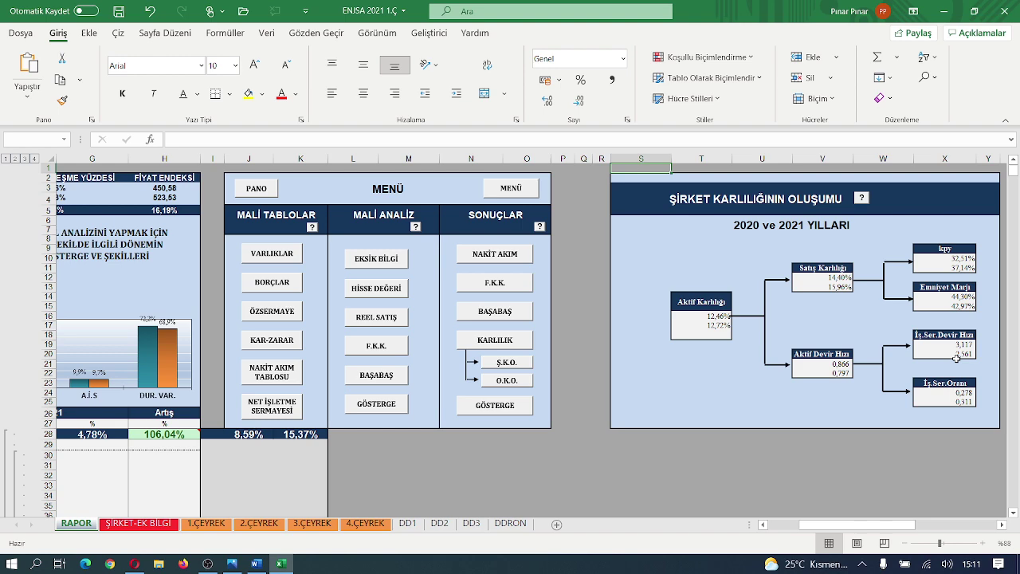
Go to the share valuation section and examine the Aswath Damodaran growth model's inputs, chart and book value results.
left_click(376, 288)
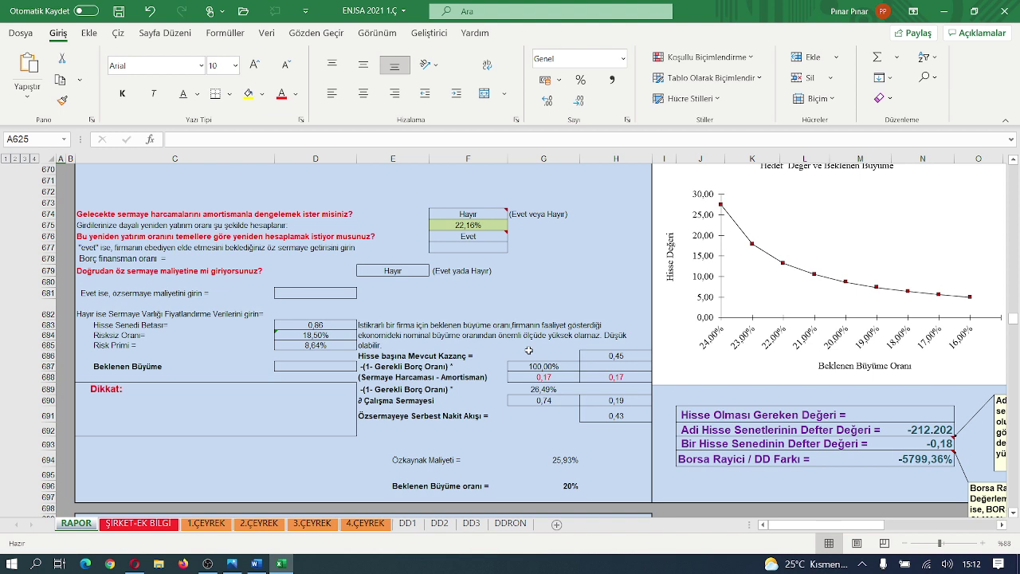
scroll(528, 350, "right", 1)
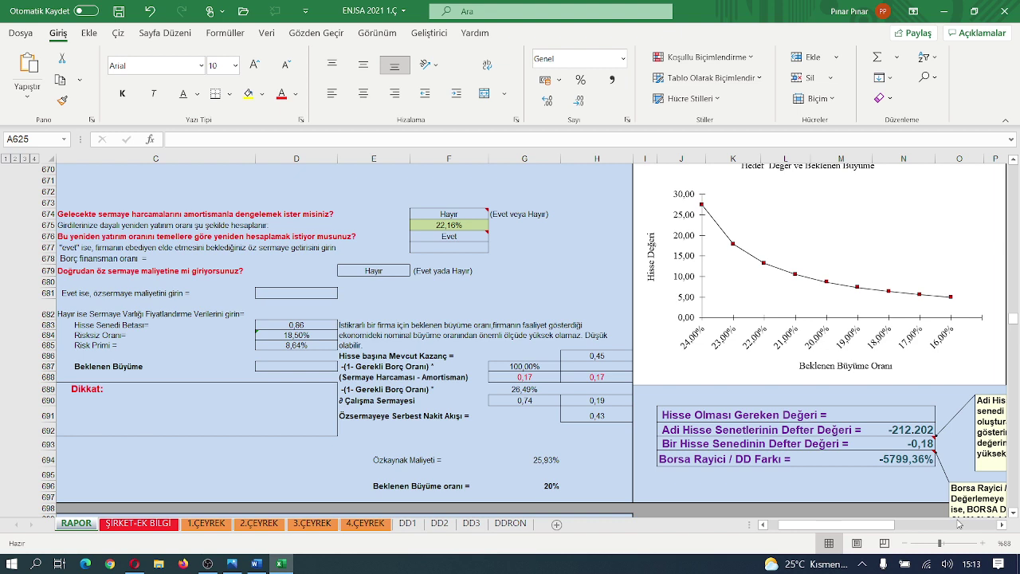
scroll(886, 440, "down", 1)
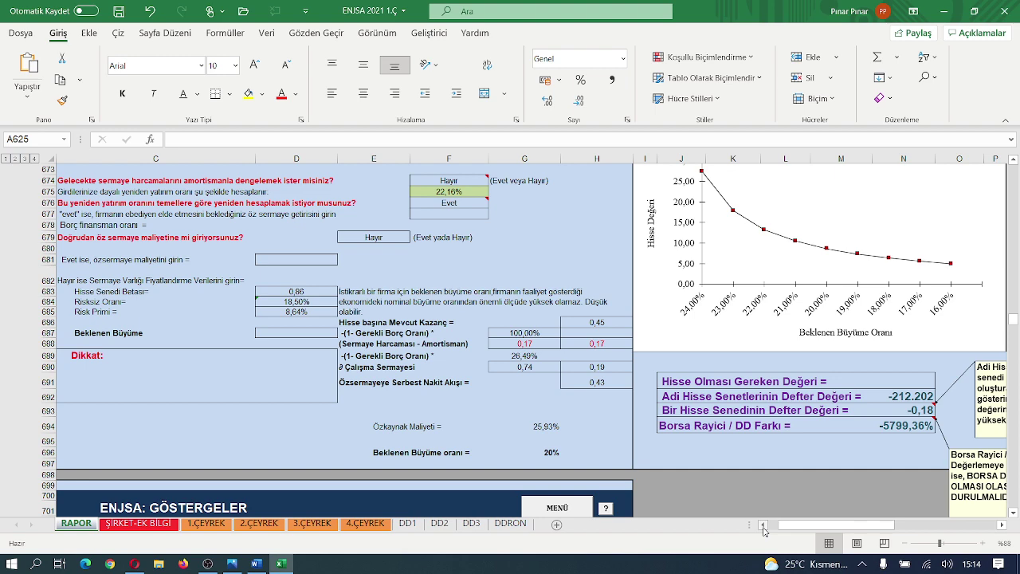
Check the KAR - ZARAR section, and read the share valuation from HİSSENİN KAPANIŞ FİYATI and F/K ORANI down to the Damodaran model.
left_click(557, 508)
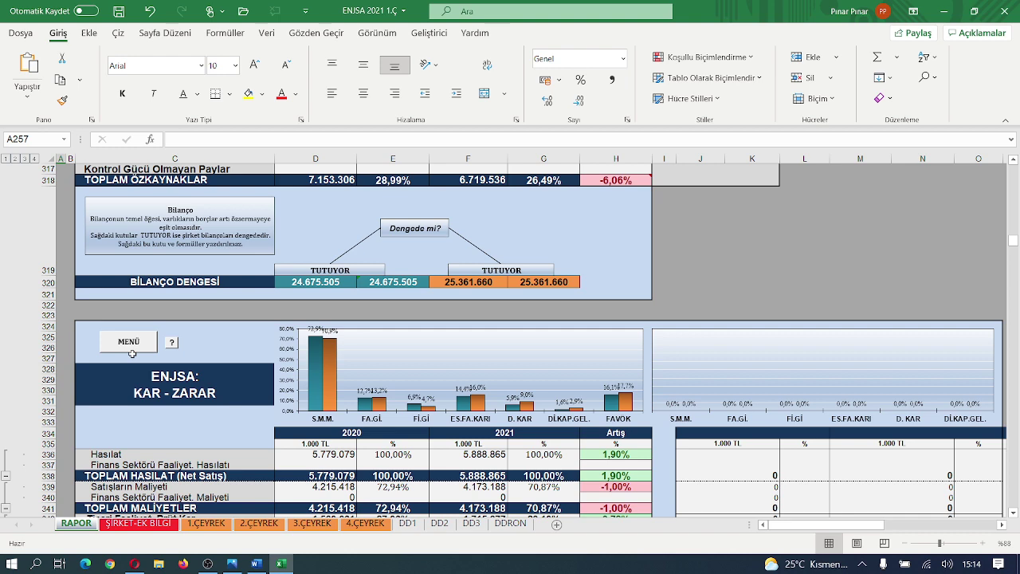
left_click(131, 350)
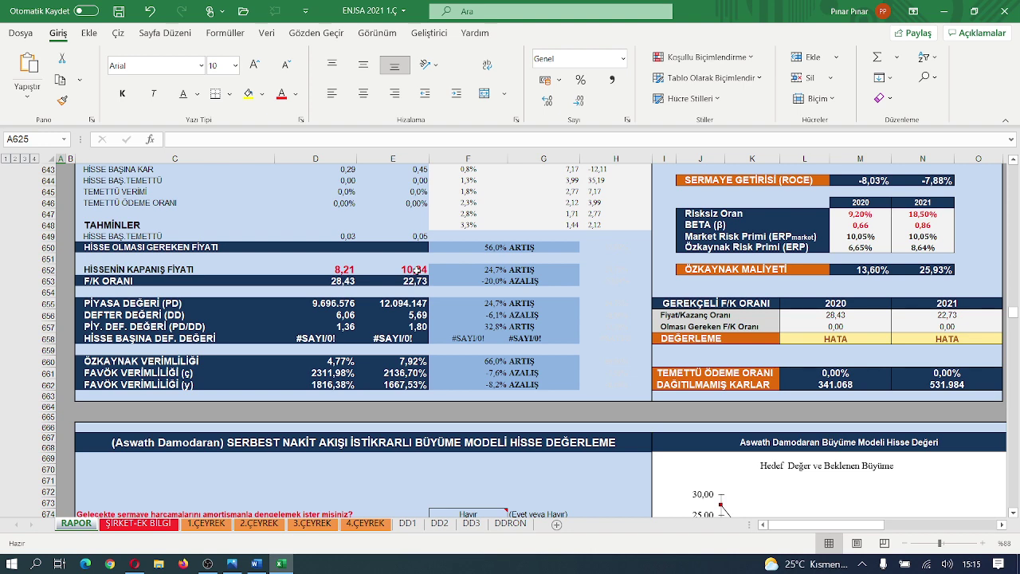
scroll(417, 270, "down", 1)
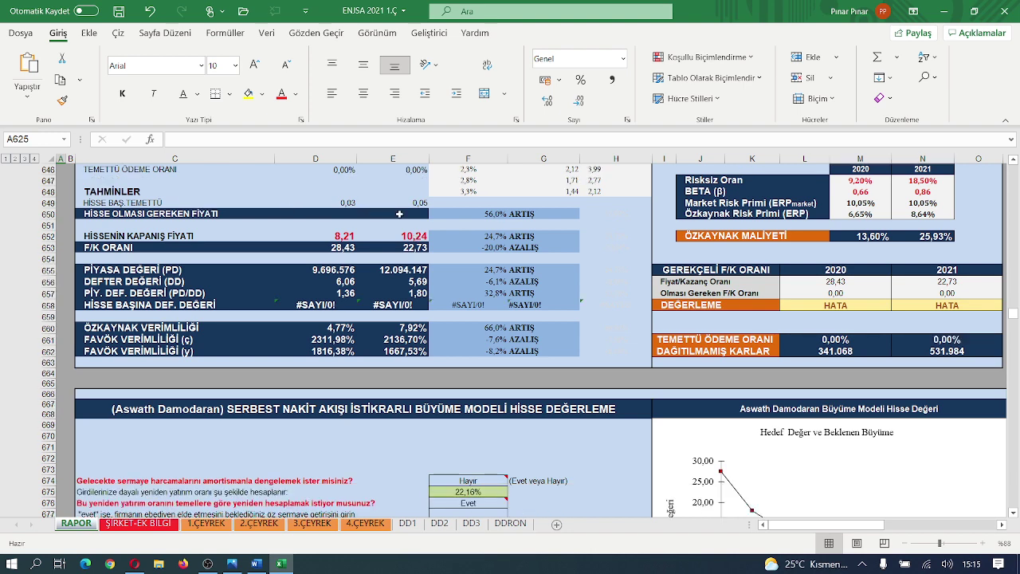
scroll(513, 273, "down", 2)
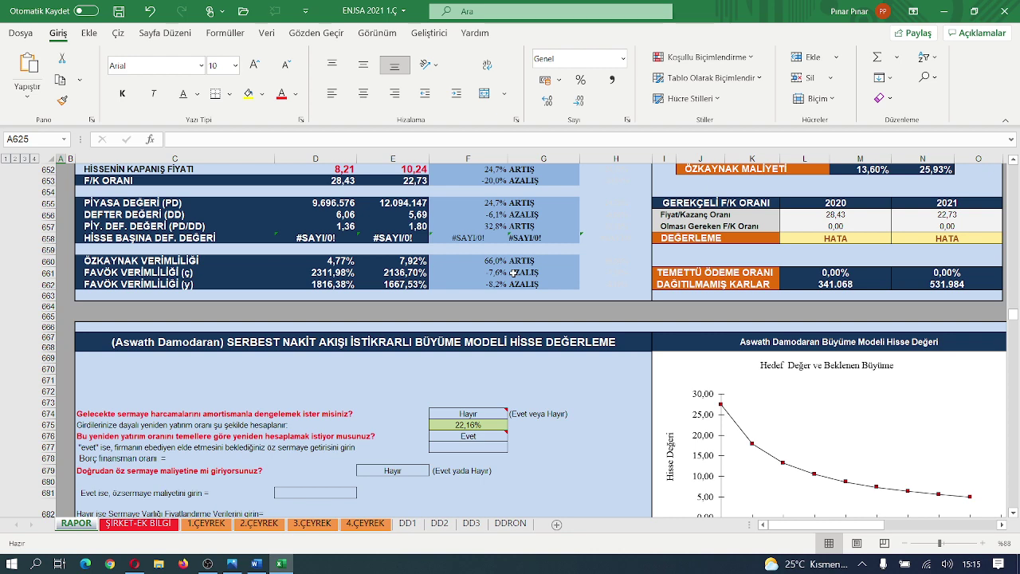
scroll(512, 272, "down", 7)
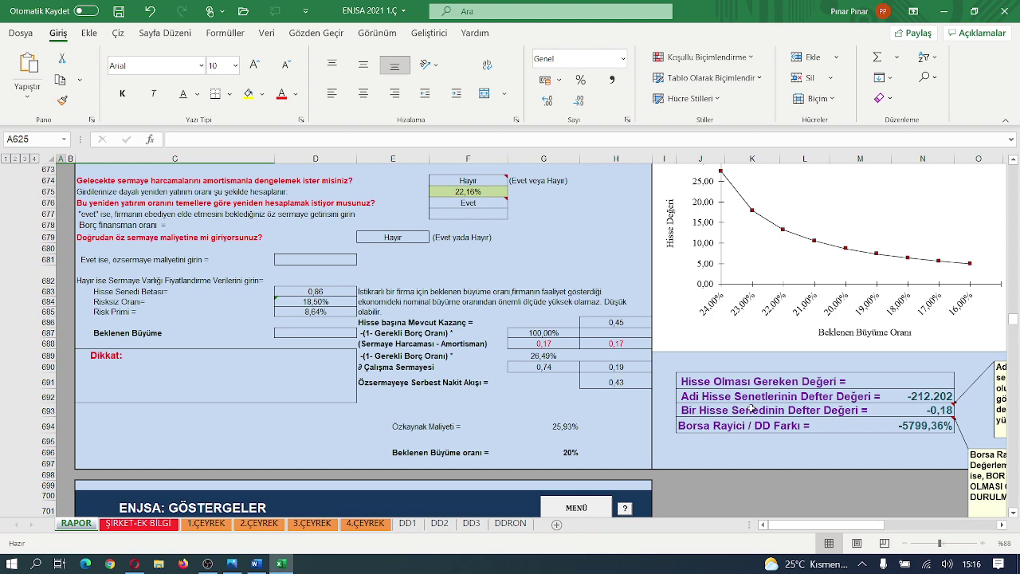
Switch to the NAKİT AKIM TABLOSU document in Word and read its explanation of operating, investment and financing cash inflows.
key("alt+Tab")
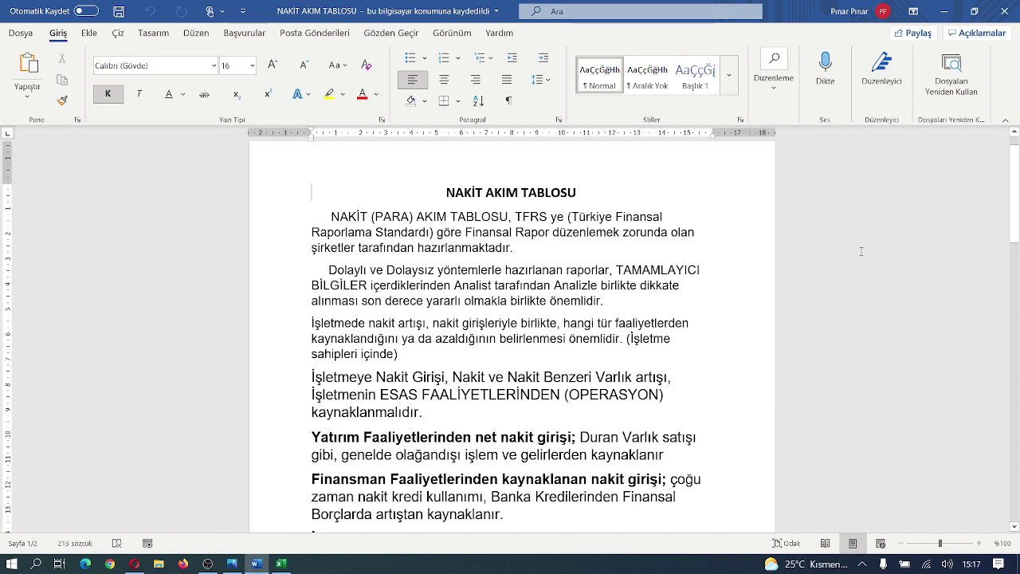
scroll(870, 251, "down", 1)
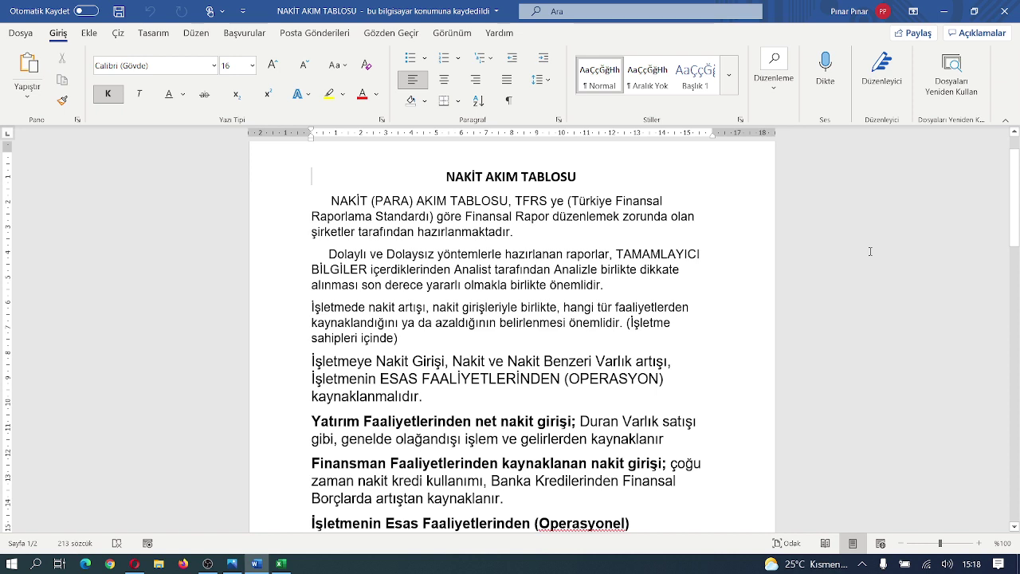
scroll(871, 251, "down", 1)
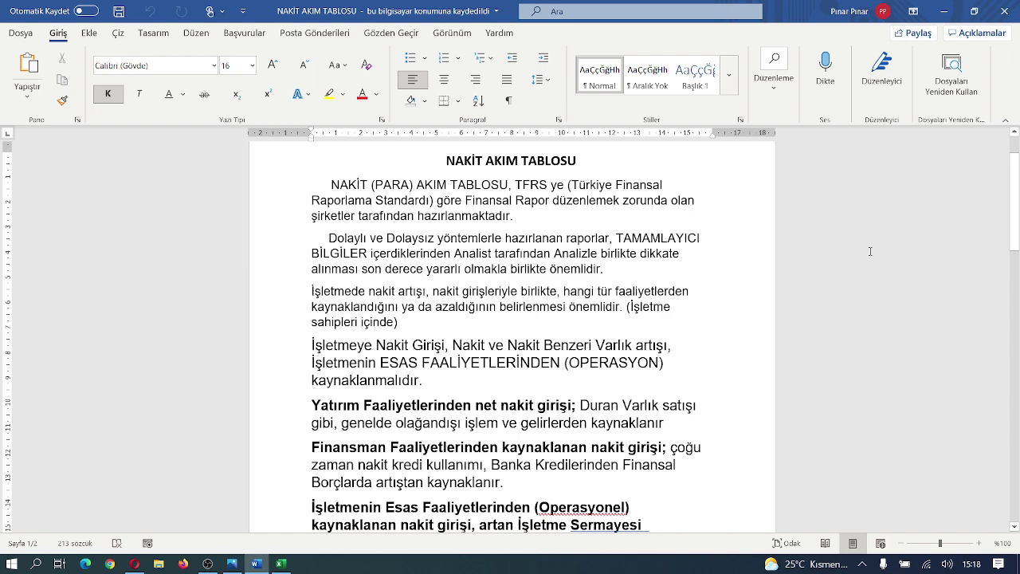
scroll(871, 251, "down", 2)
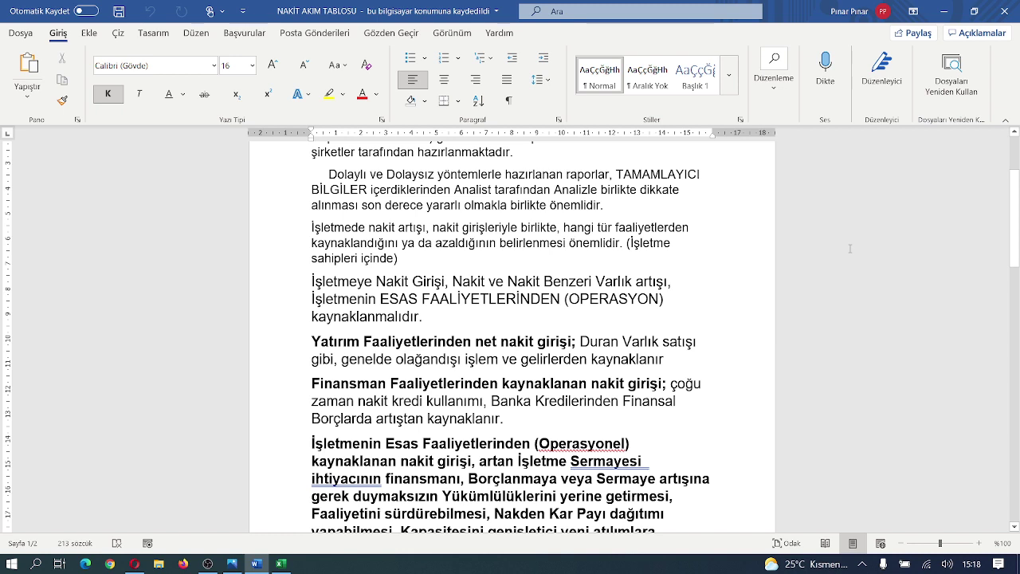